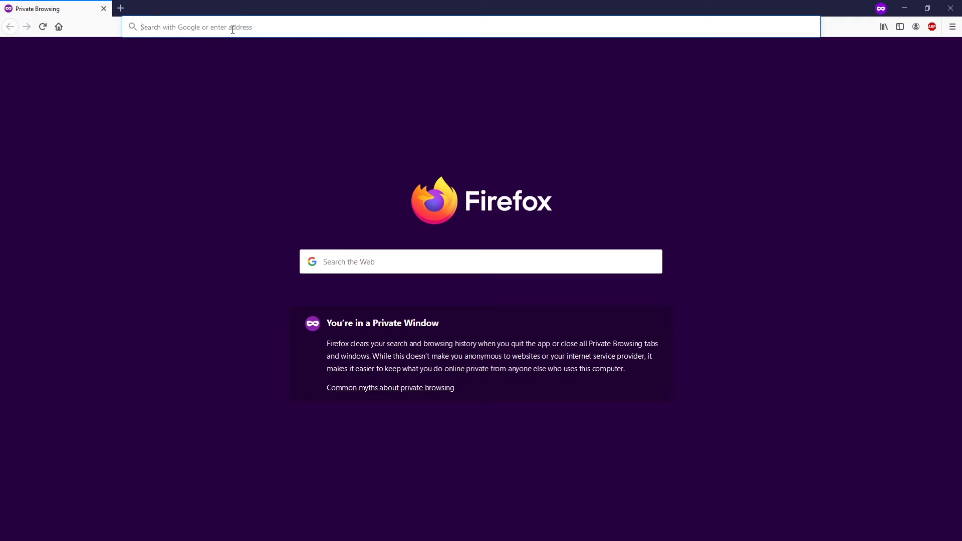
# - Log into LuCI at 192.168.1.1 as root and open the Network > Switch VLAN page
pyautogui.write('192')
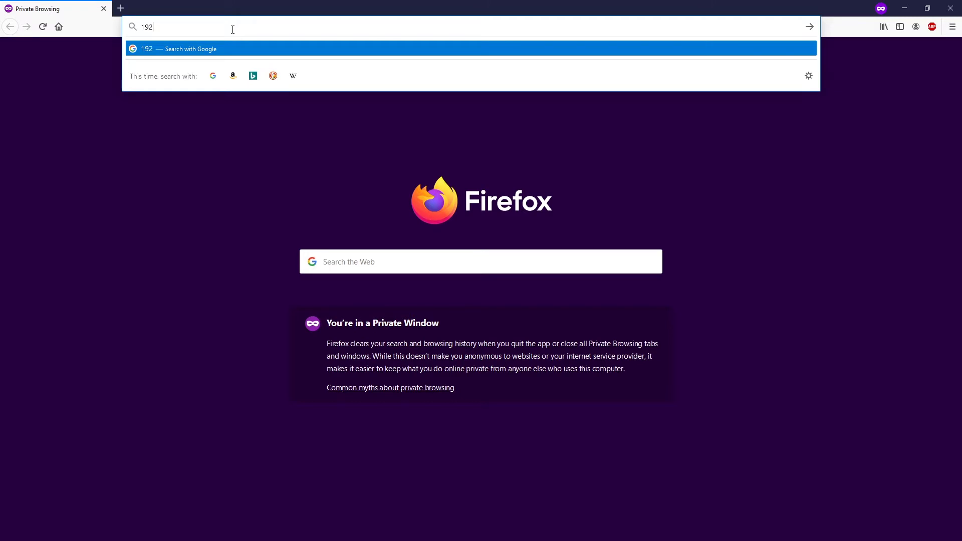
pyautogui.write('.168.1.1')
pyautogui.press('Return')
pyautogui.write('p********')
pyautogui.press('Return')
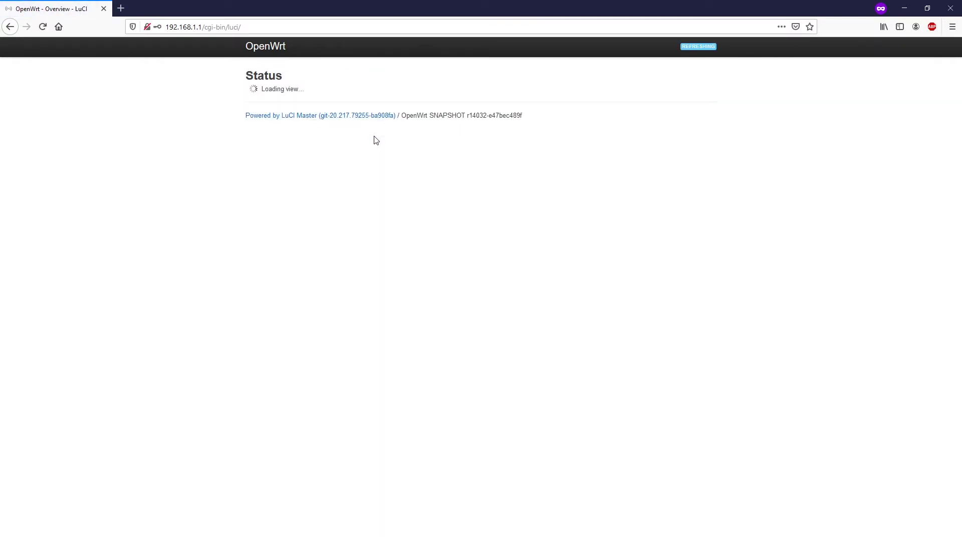
pyautogui.moveTo(383, 50)
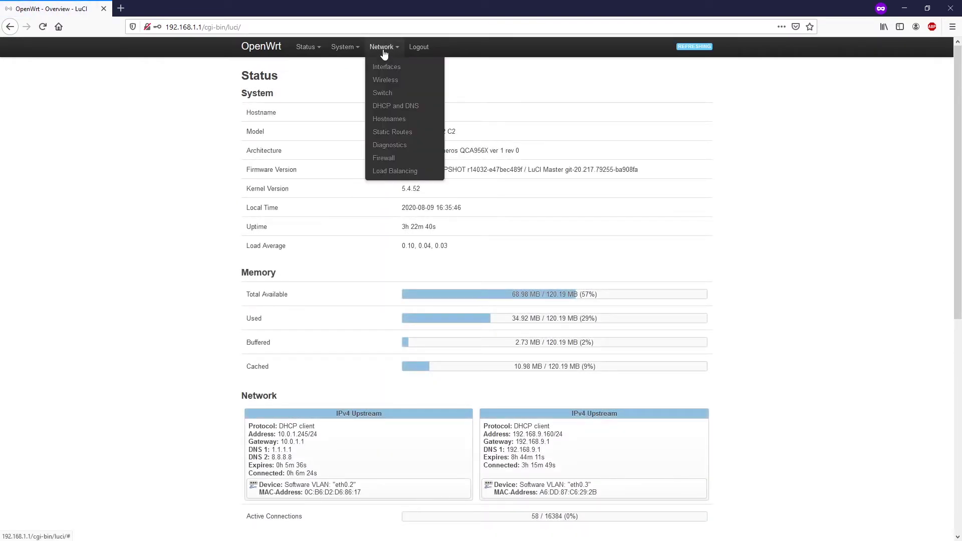
pyautogui.click(395, 95)
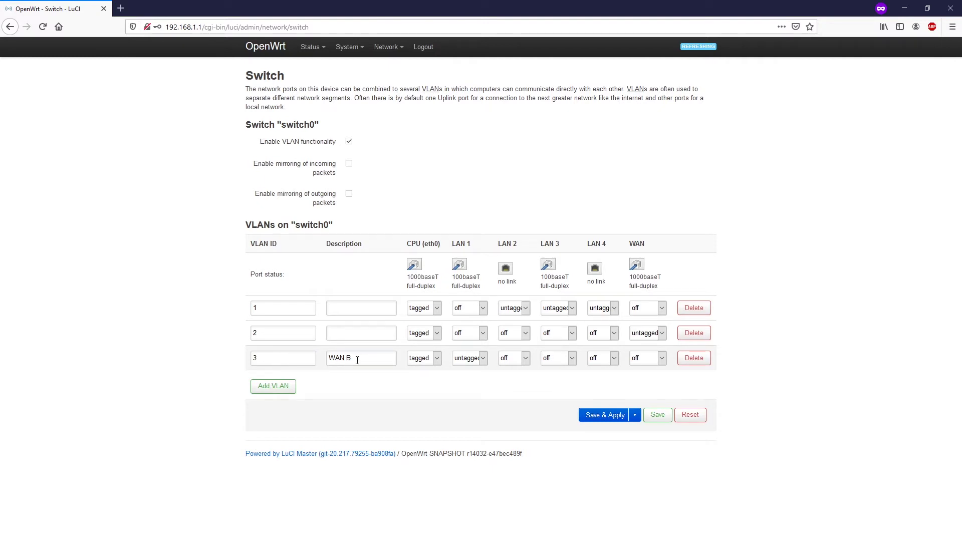
# - Highlight the WAN B VLAN's ID, its description and the LAN 1 port column
pyautogui.doubleClick(274, 362)
pyautogui.press('Tab')
pyautogui.click(408, 378)
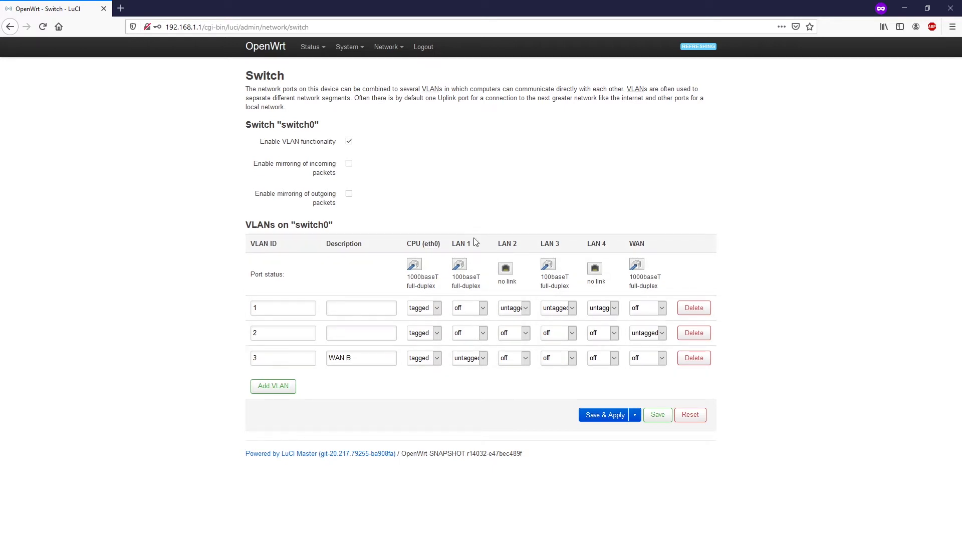
pyautogui.moveTo(472, 244); pyautogui.dragTo(447, 247)
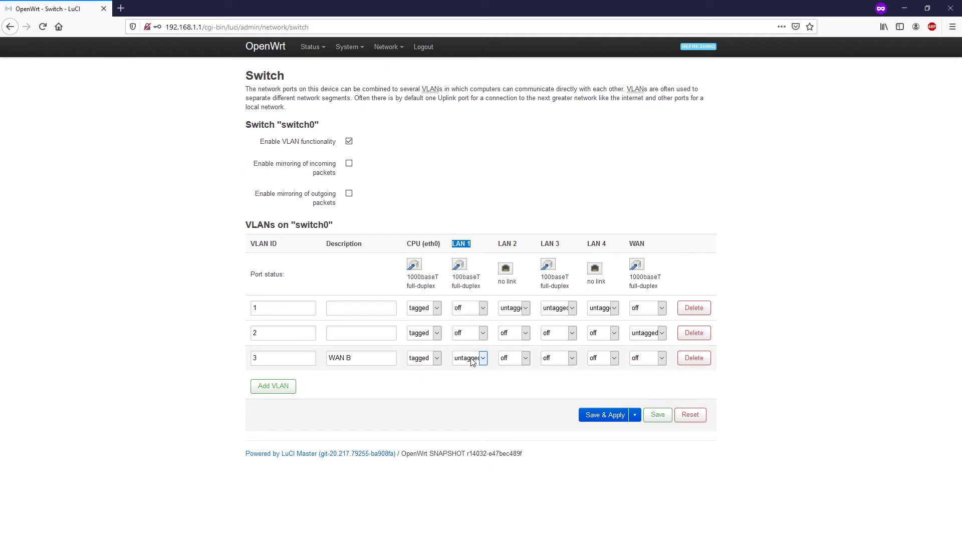
pyautogui.click(473, 390)
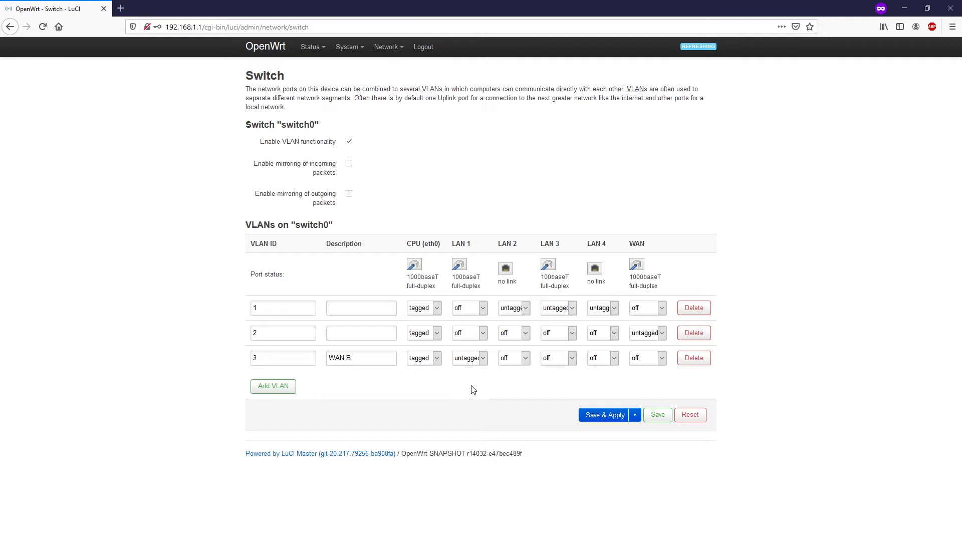
# - Point out the VLAN 1 and VLAN 2 IDs, then go to Network > Interfaces
pyautogui.doubleClick(268, 307)
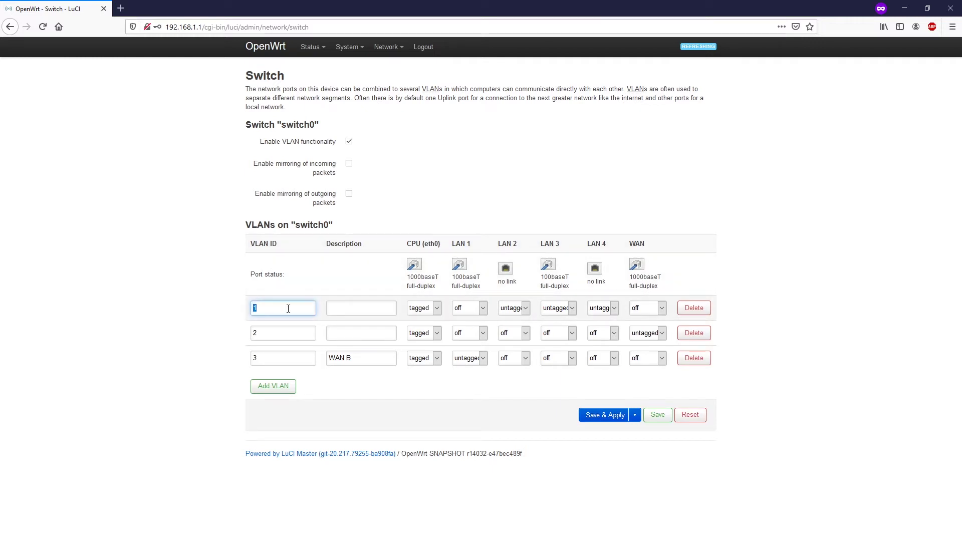
pyautogui.click(217, 338)
pyautogui.doubleClick(276, 333)
pyautogui.click(219, 339)
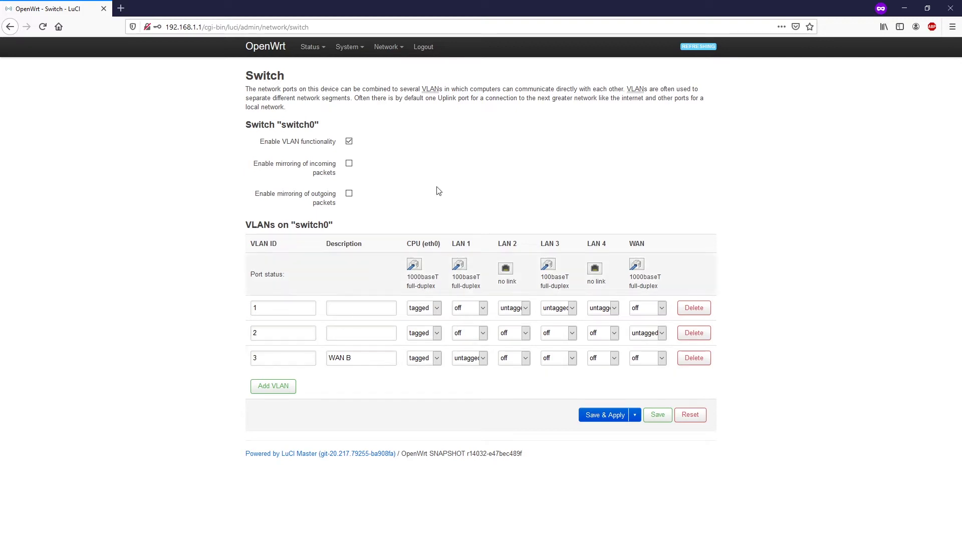
pyautogui.moveTo(390, 46)
pyautogui.click(393, 71)
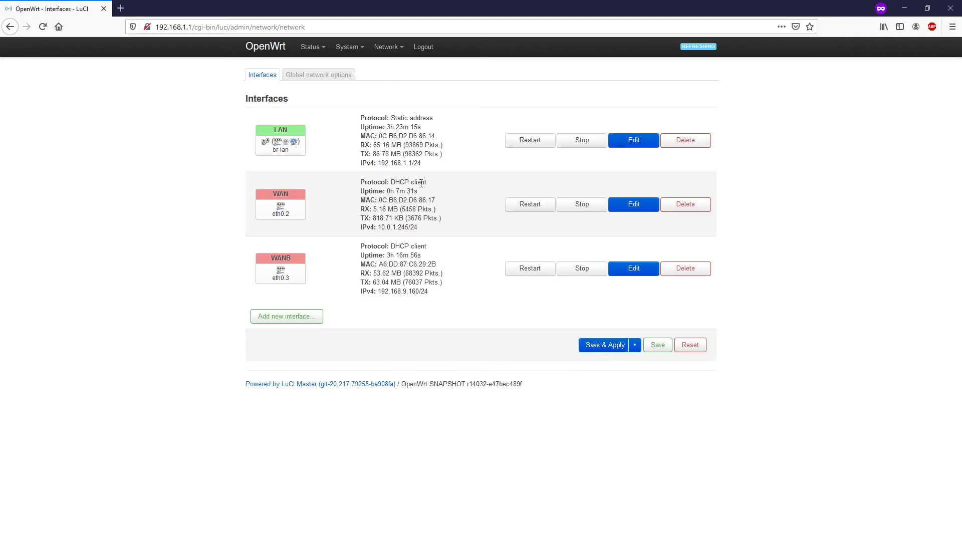
pyautogui.doubleClick(281, 194)
pyautogui.click(296, 256)
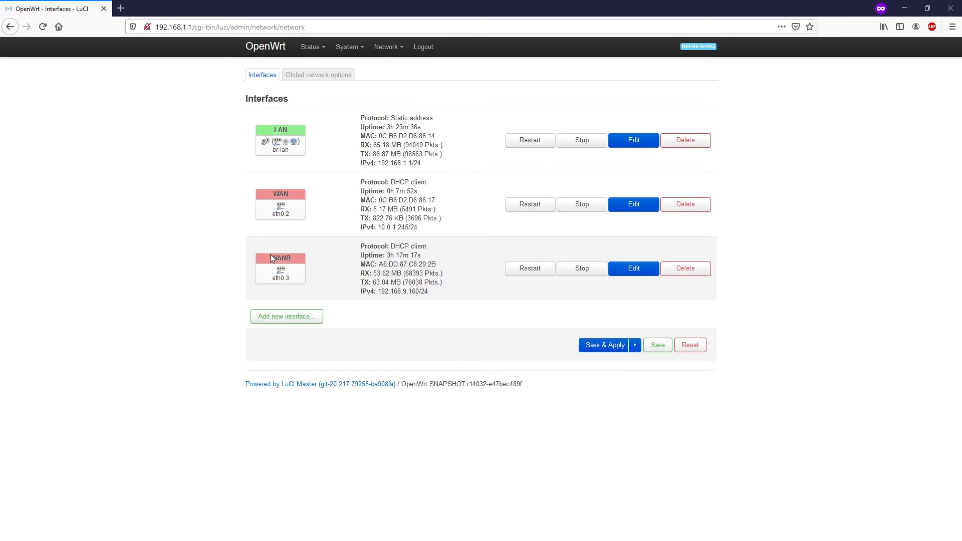
pyautogui.moveTo(269, 255)
pyautogui.moveTo(291, 259); pyautogui.dragTo(270, 259)
pyautogui.click(434, 296)
pyautogui.click(630, 206)
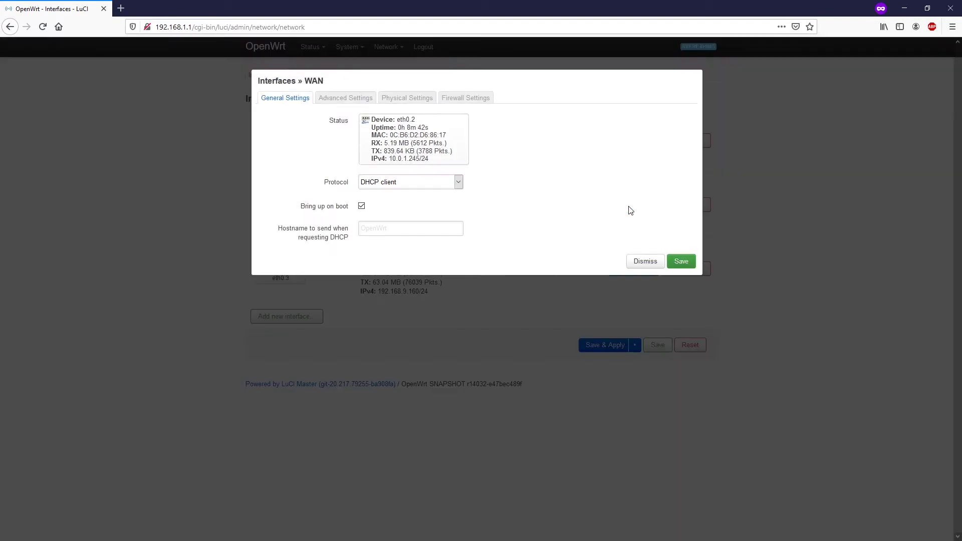
pyautogui.click(360, 100)
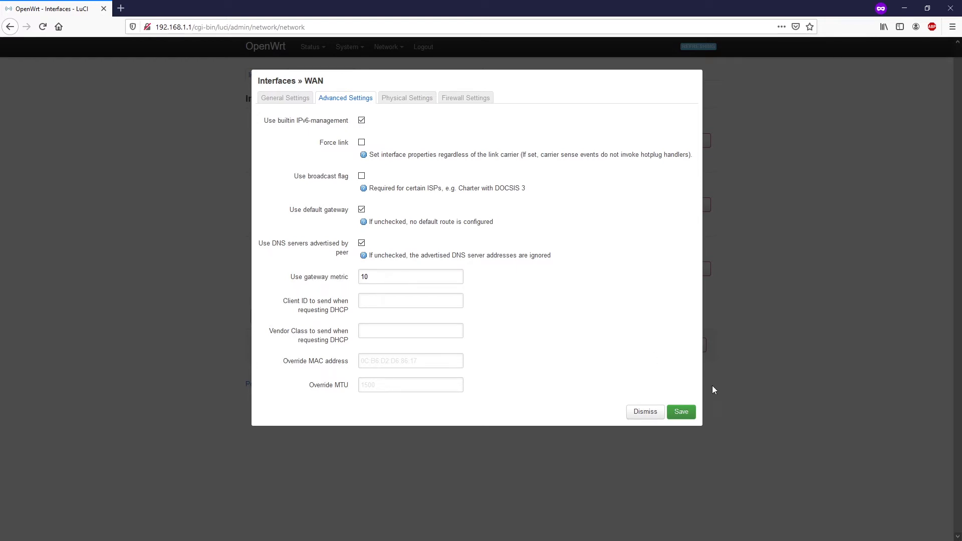
pyautogui.click(646, 412)
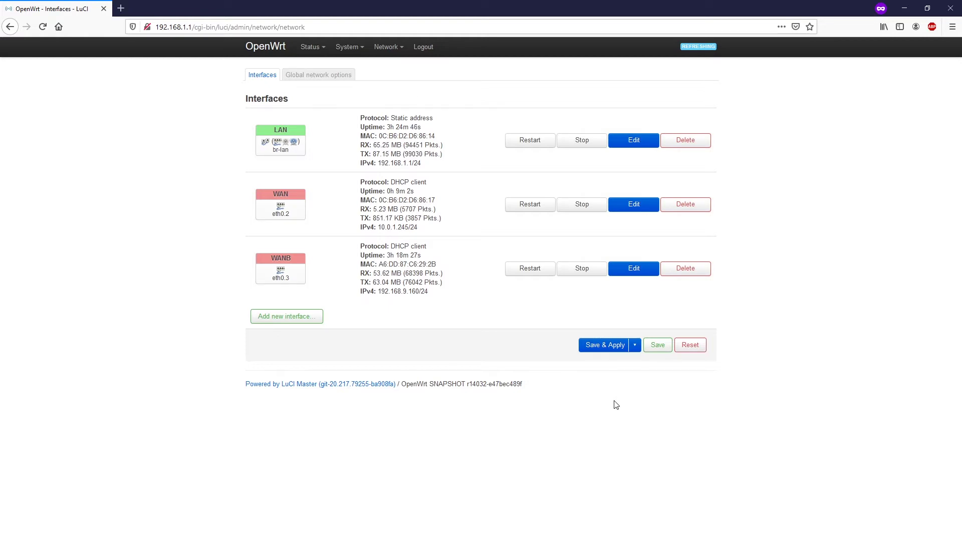
pyautogui.click(632, 269)
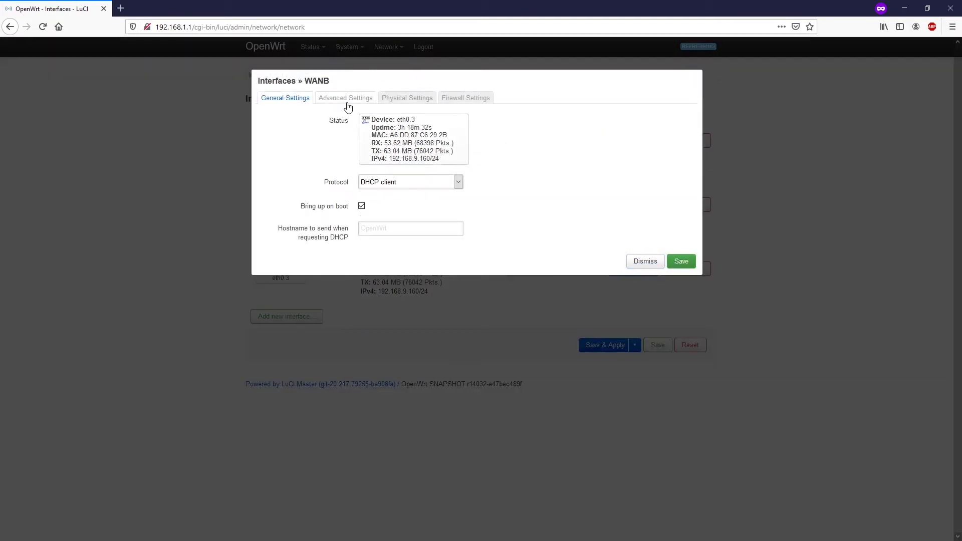
pyautogui.click(360, 103)
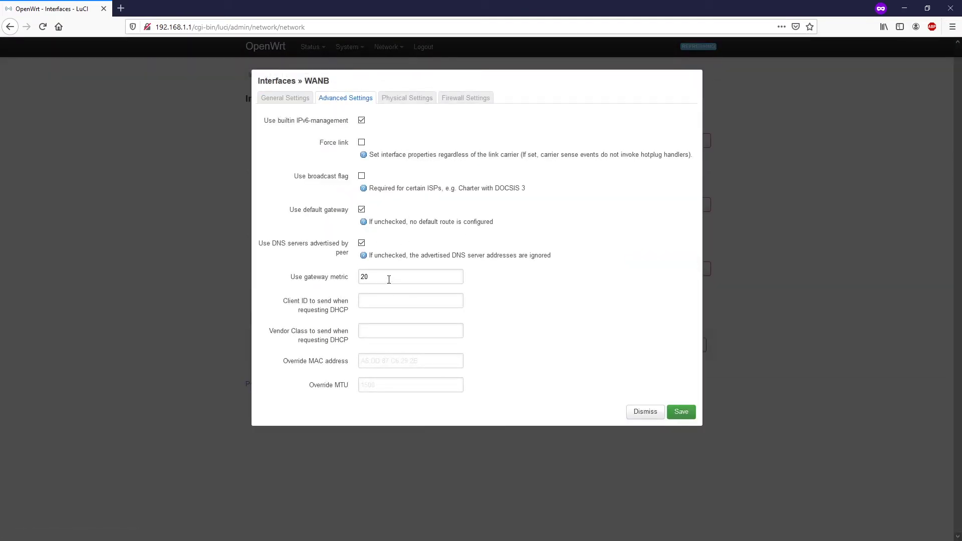
pyautogui.click(645, 412)
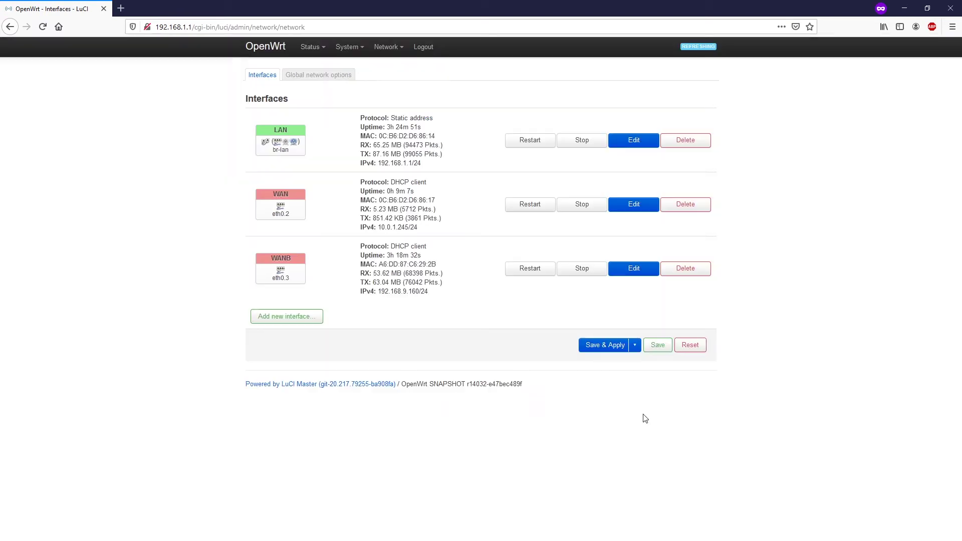
# - Filter the installed packages under System > Software by 'mwan3' to check mwan3 and luci-app-mwan3
pyautogui.moveTo(371, 55)
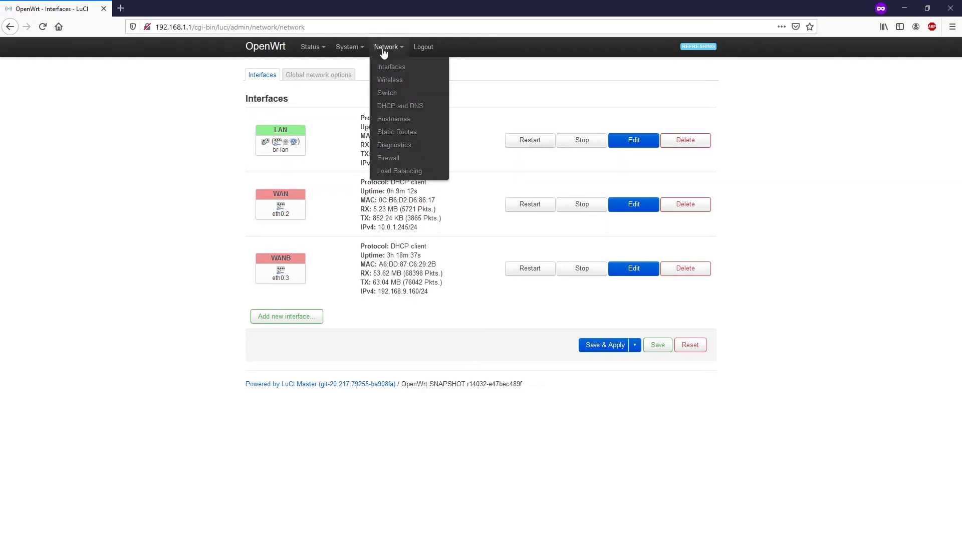
pyautogui.moveTo(343, 50)
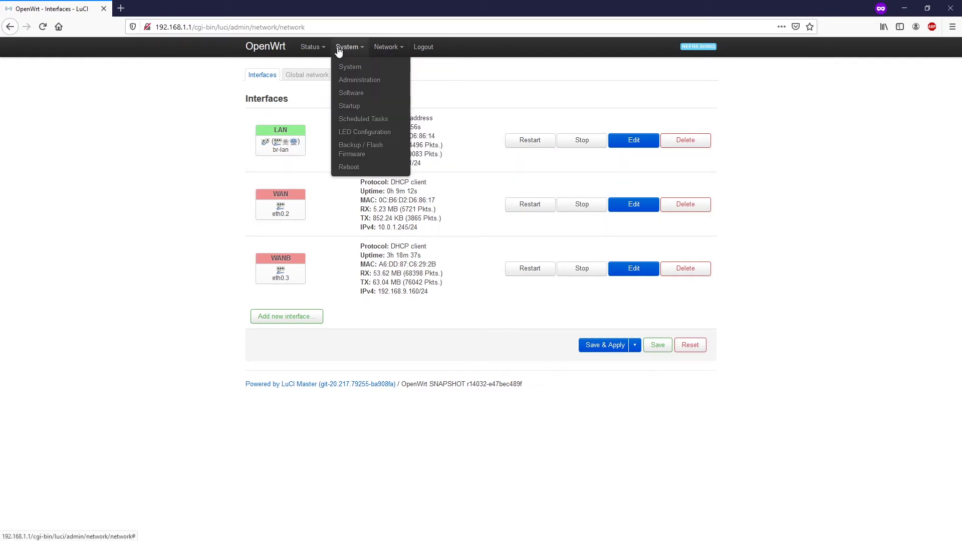
pyautogui.click(363, 94)
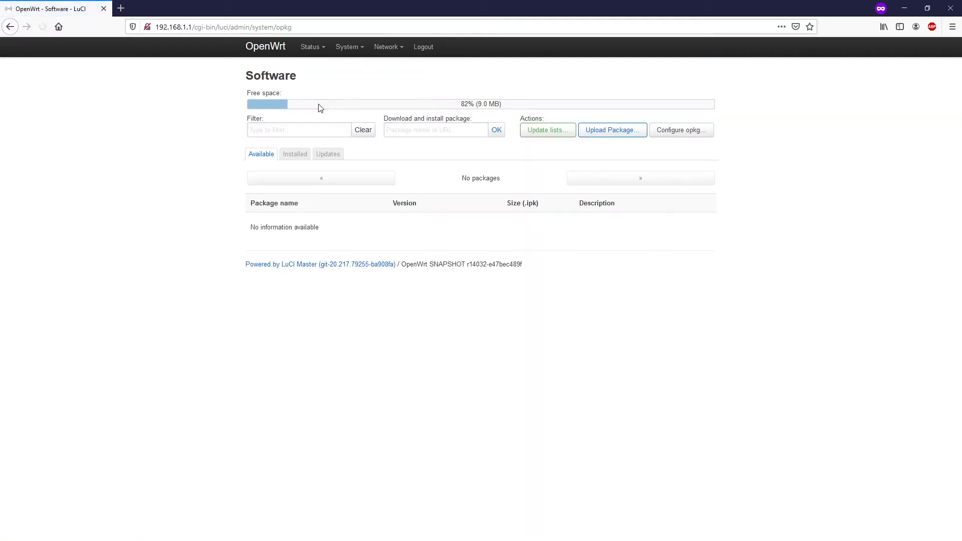
pyautogui.click(294, 154)
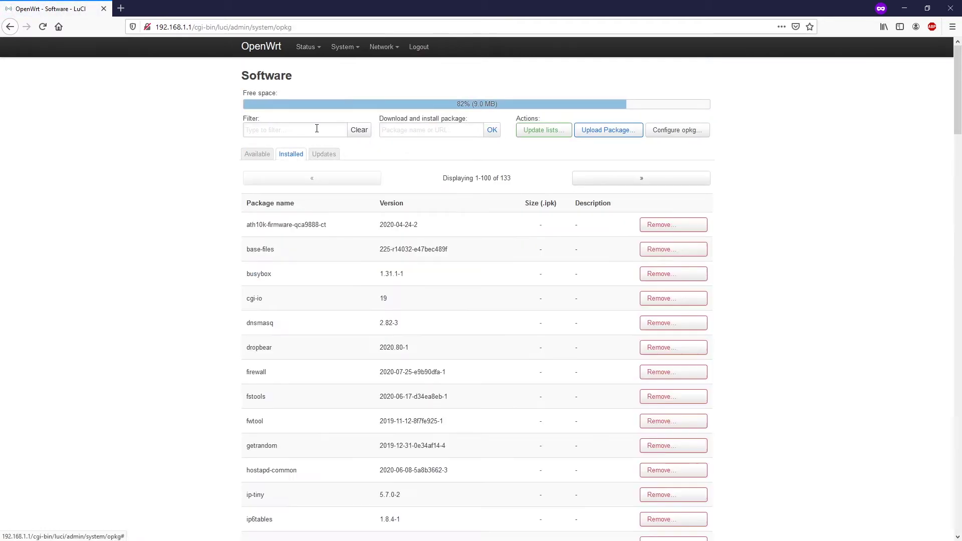
pyautogui.click(316, 129)
pyautogui.write('mwan3')
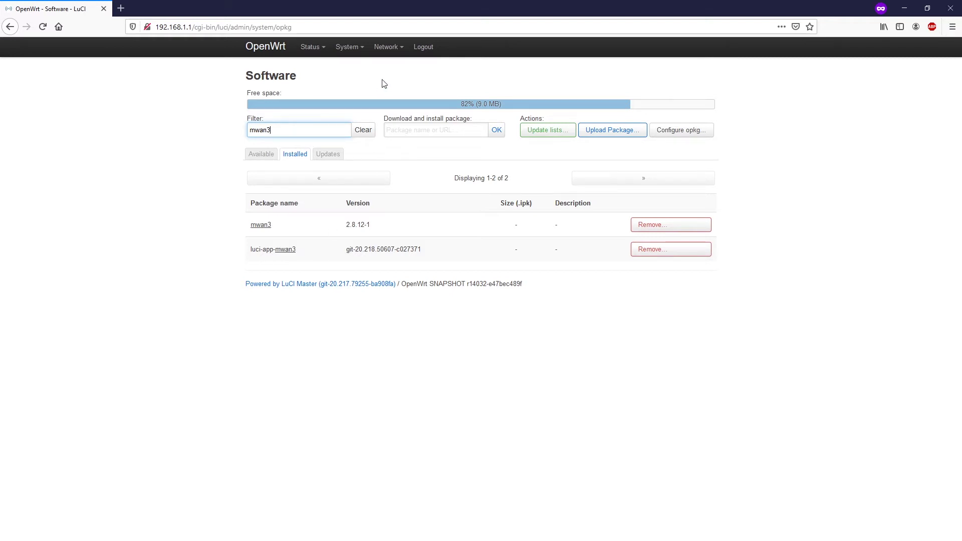
pyautogui.moveTo(388, 49)
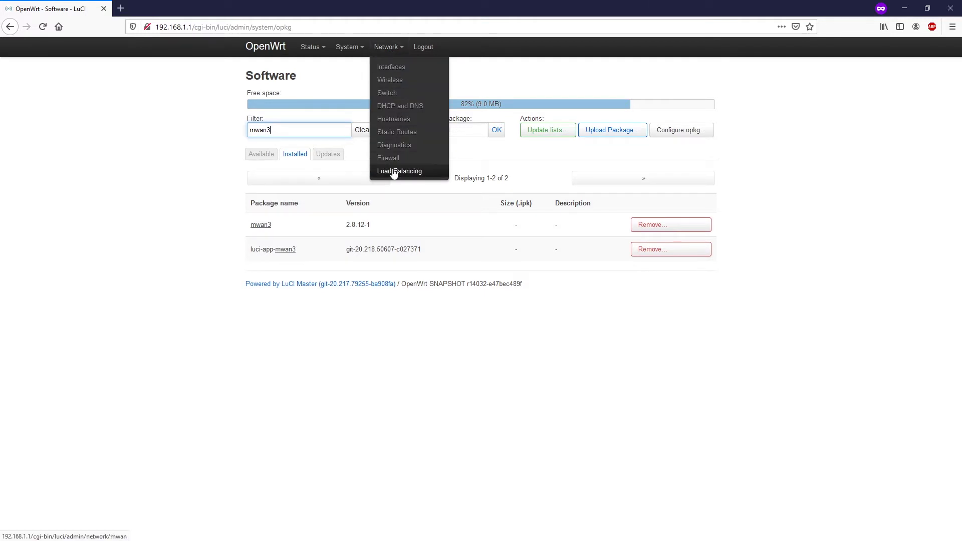
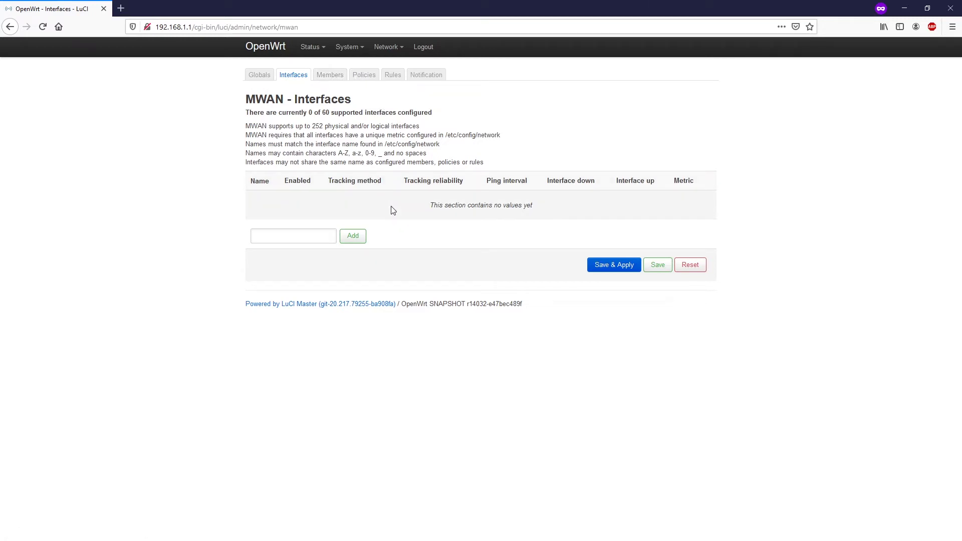
# - Add a new MWAN interface named 'wan' from the Interfaces table
pyautogui.click(298, 239)
pyautogui.write('wan')
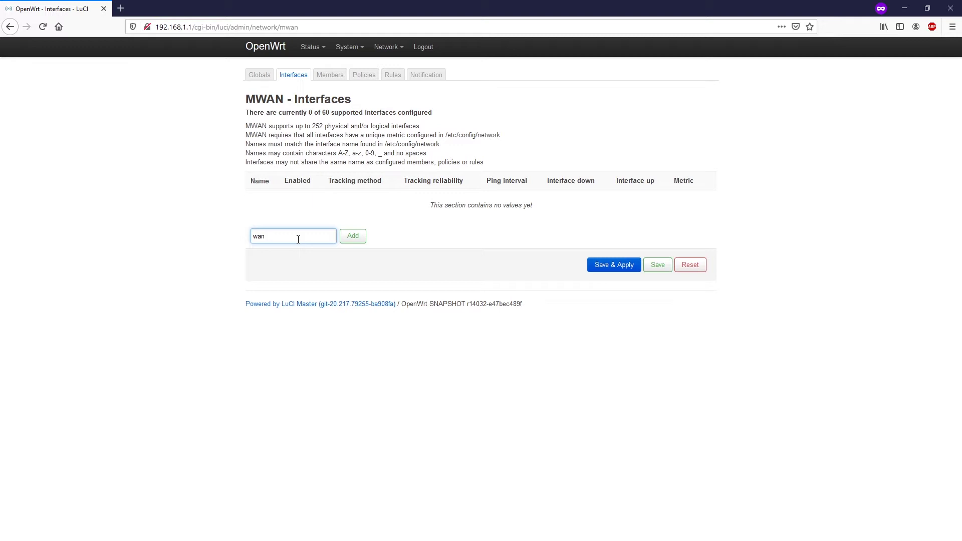
pyautogui.click(346, 240)
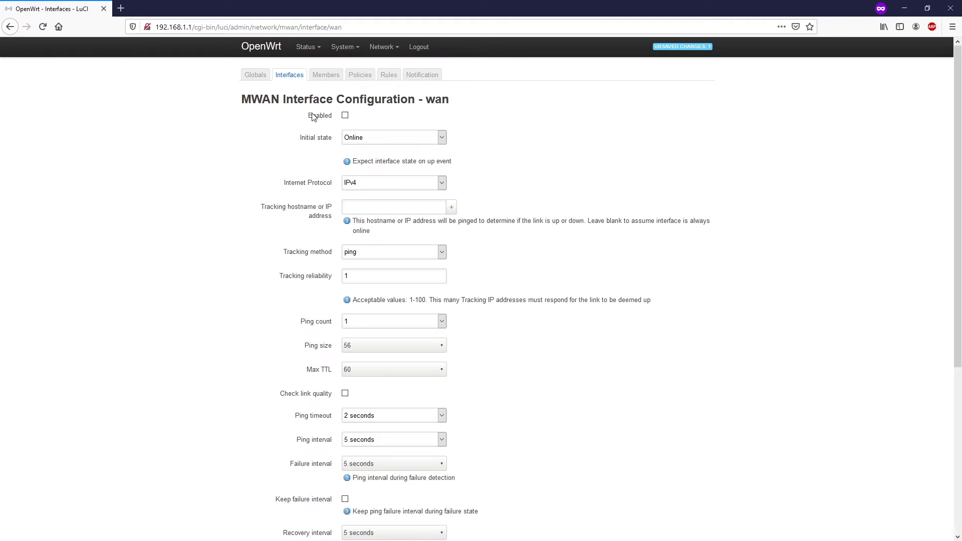
# - Enable wan and set tracking IPs 8.8.8.8 and 8.8.4.4 with ping as tracking method
pyautogui.click(345, 116)
pyautogui.click(371, 210)
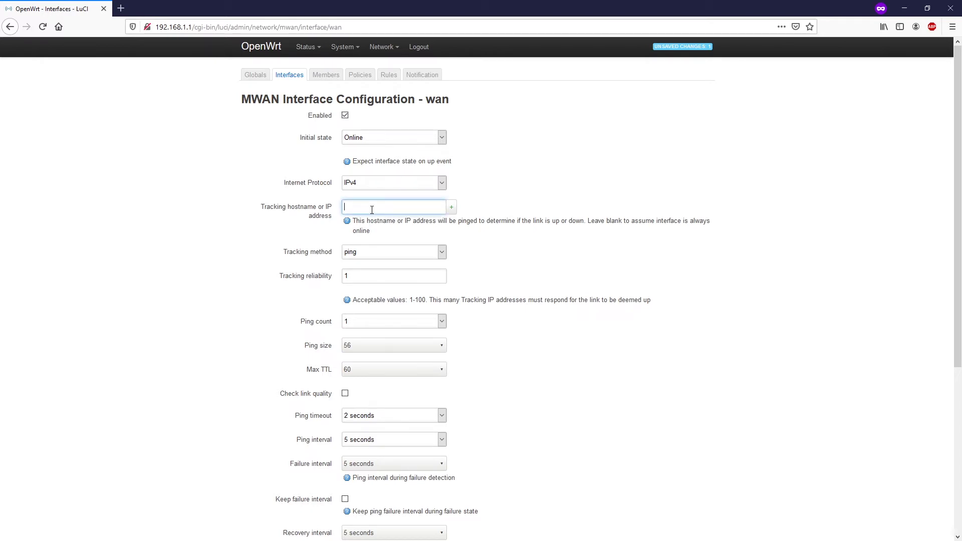
pyautogui.write('8.8.8.8')
pyautogui.click(449, 208)
pyautogui.click(388, 223)
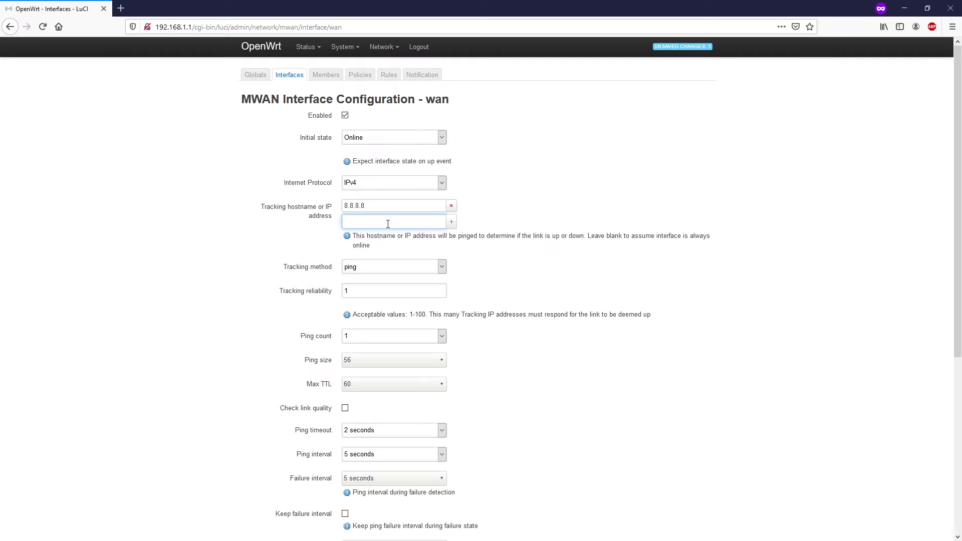
pyautogui.write('8.8.4.4')
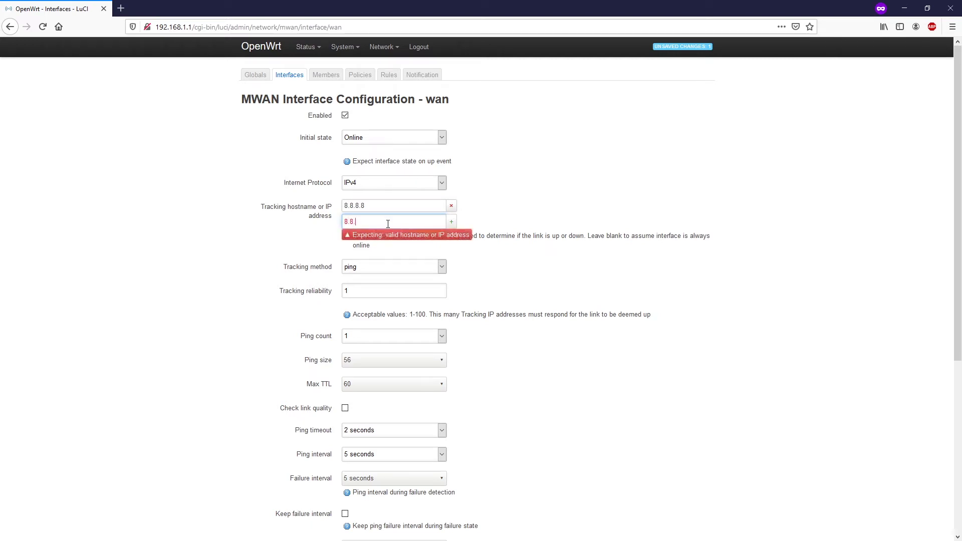
pyautogui.click(450, 224)
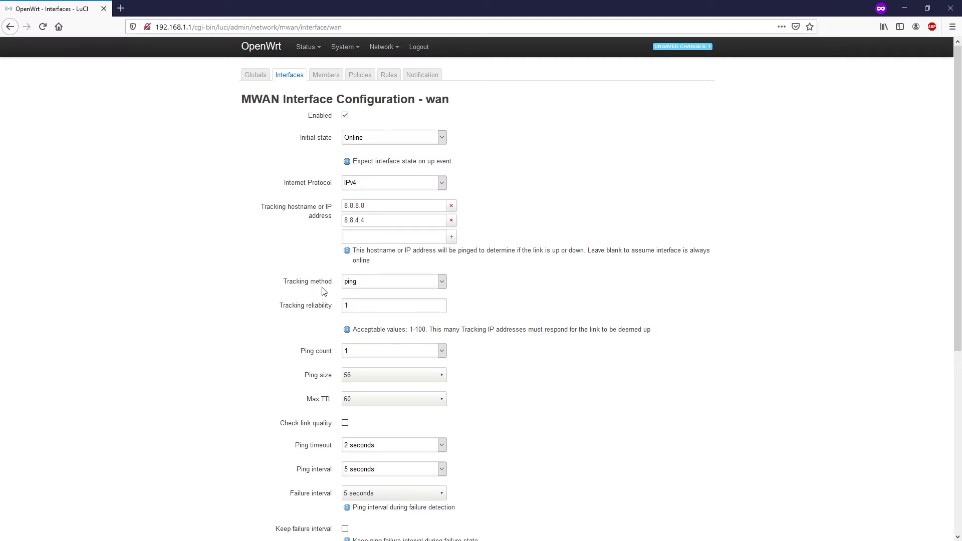
pyautogui.click(391, 285)
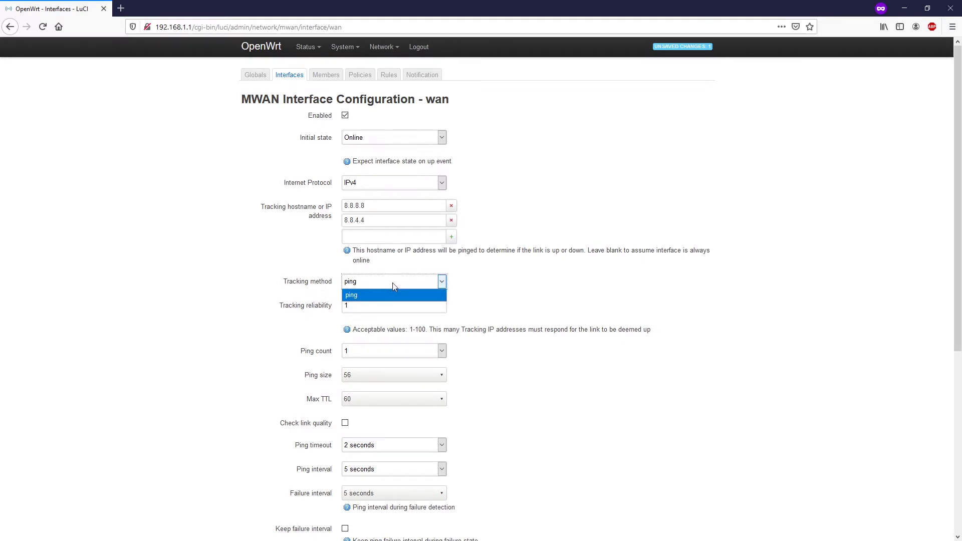
pyautogui.click(396, 286)
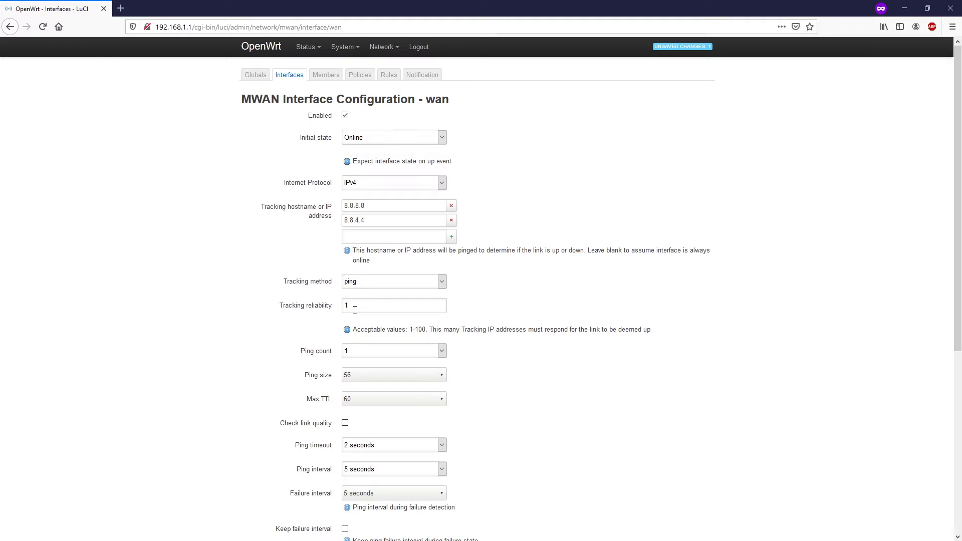
pyautogui.moveTo(372, 210); pyautogui.dragTo(349, 209)
pyautogui.click(526, 223)
# - Save and apply the wan interface settings and return to the interfaces overview
pyautogui.scroll(-3, 492, 296)
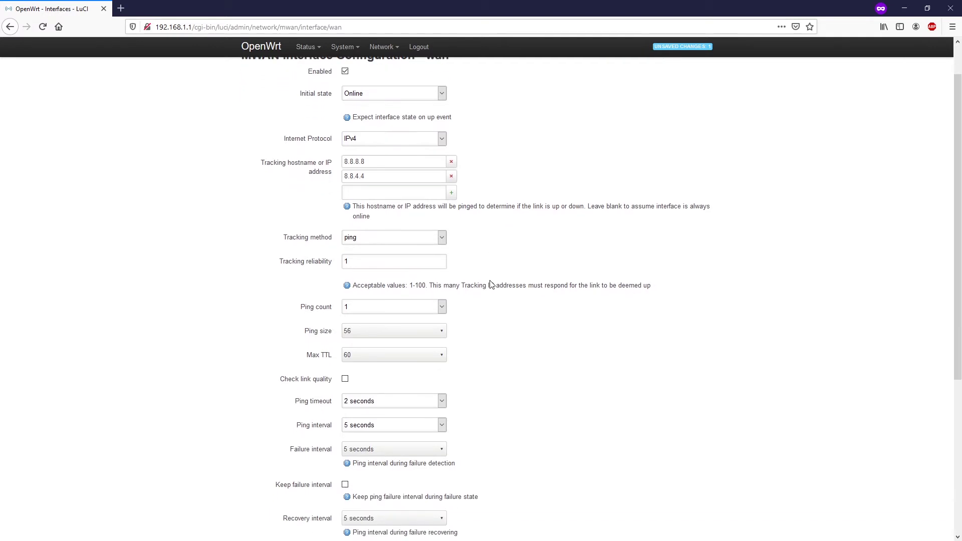
pyautogui.scroll(-3, 561, 349)
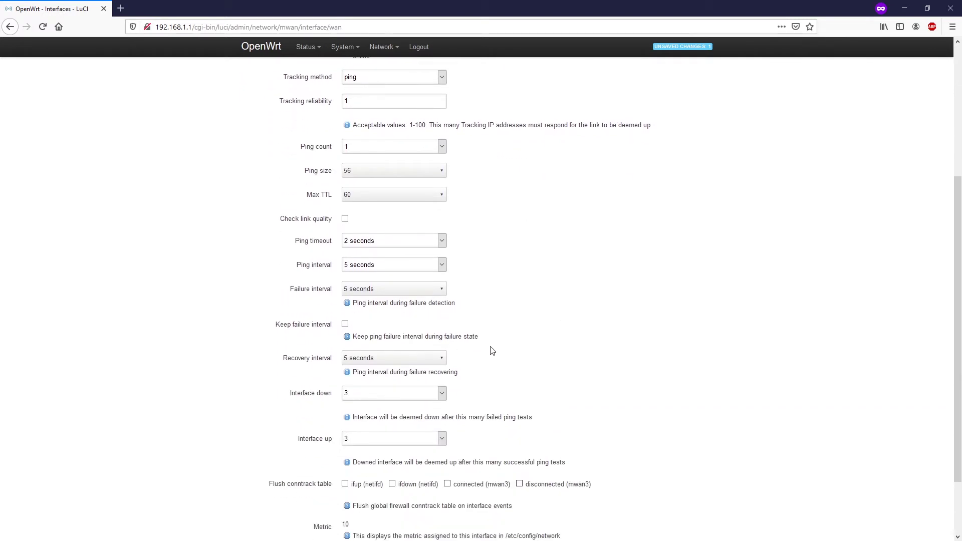
pyautogui.scroll(-3, 494, 352)
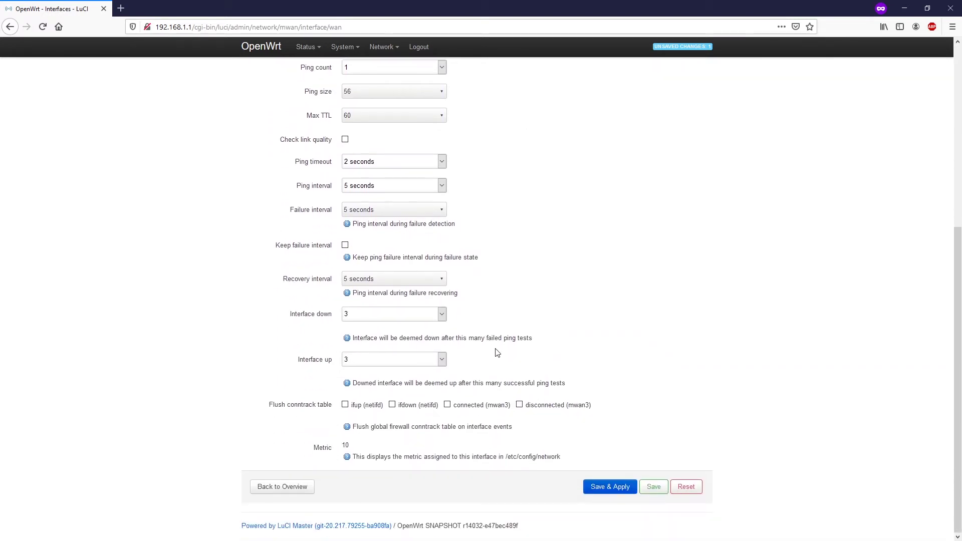
pyautogui.click(602, 491)
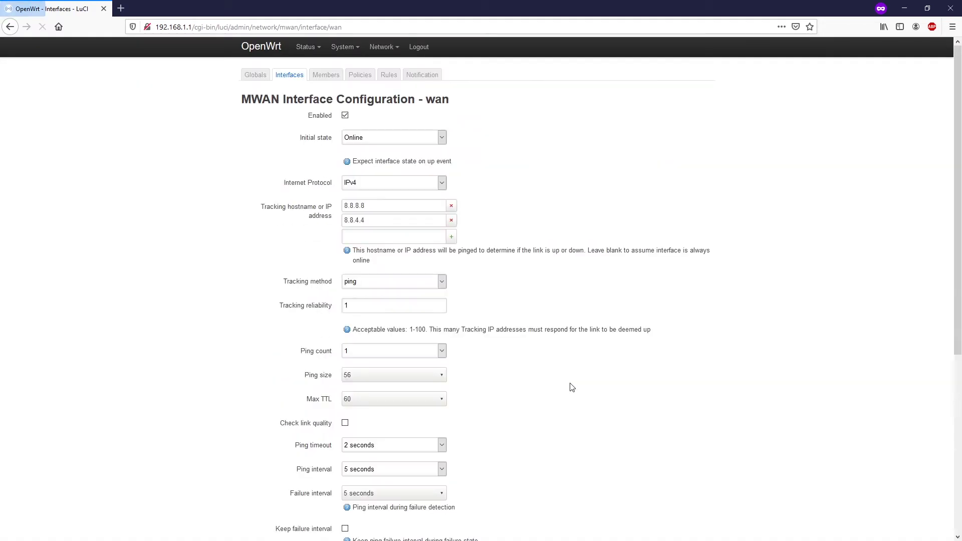
pyautogui.scroll(-3, 507, 432)
pyautogui.scroll(-6, 507, 432)
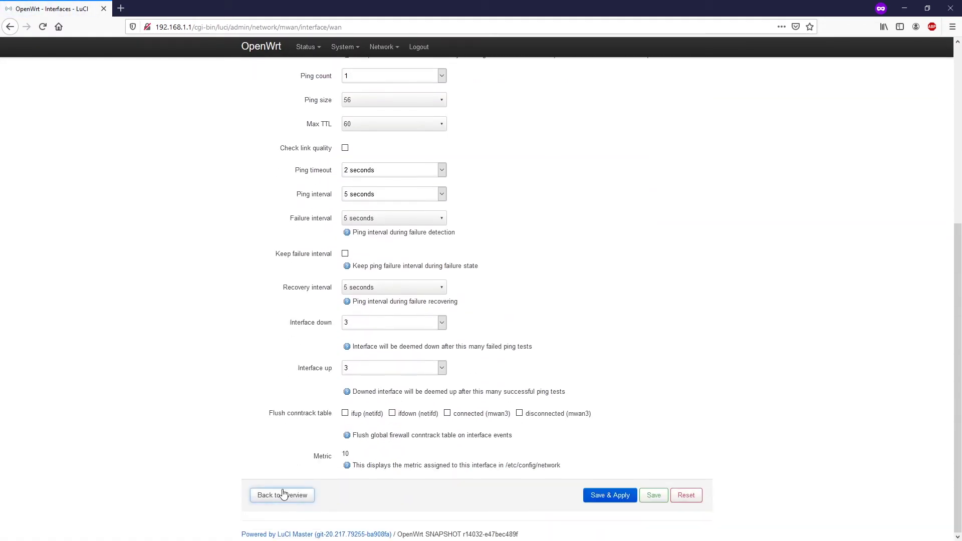
pyautogui.click(273, 497)
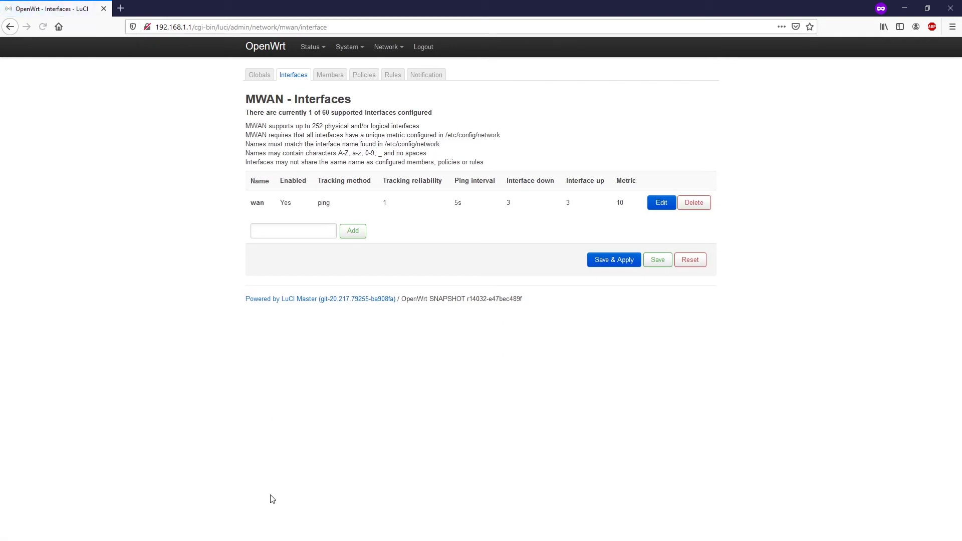
# - Add an enabled MWAN interface 'wanb' tracking 8.8.8.8 and 8.8.4.4
pyautogui.click(273, 232)
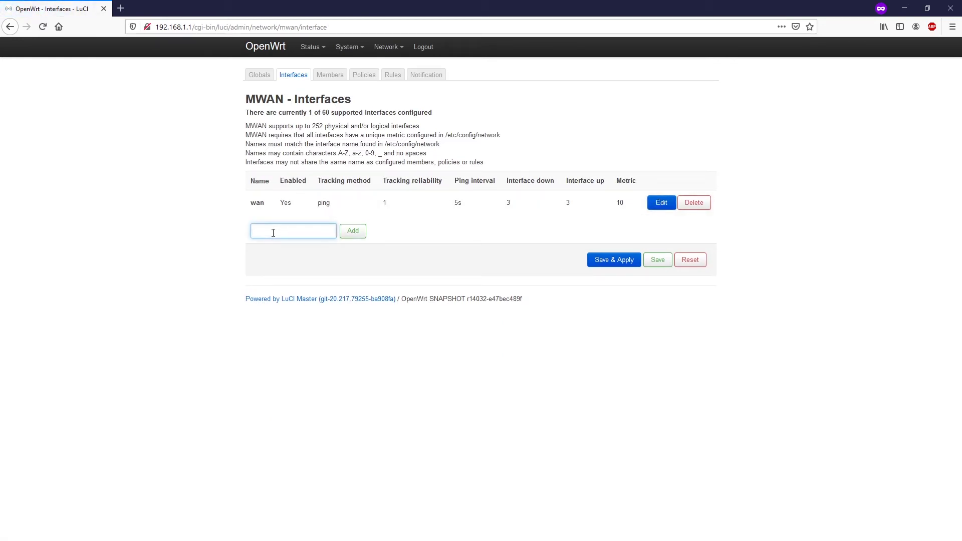
pyautogui.write('wanb')
pyautogui.click(348, 236)
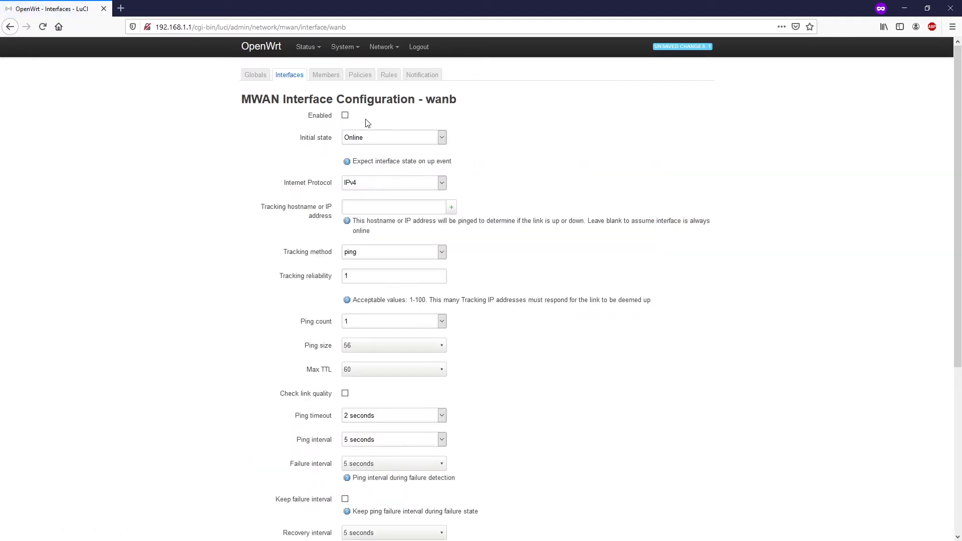
pyautogui.click(344, 116)
pyautogui.click(378, 206)
pyautogui.write('8.8.')
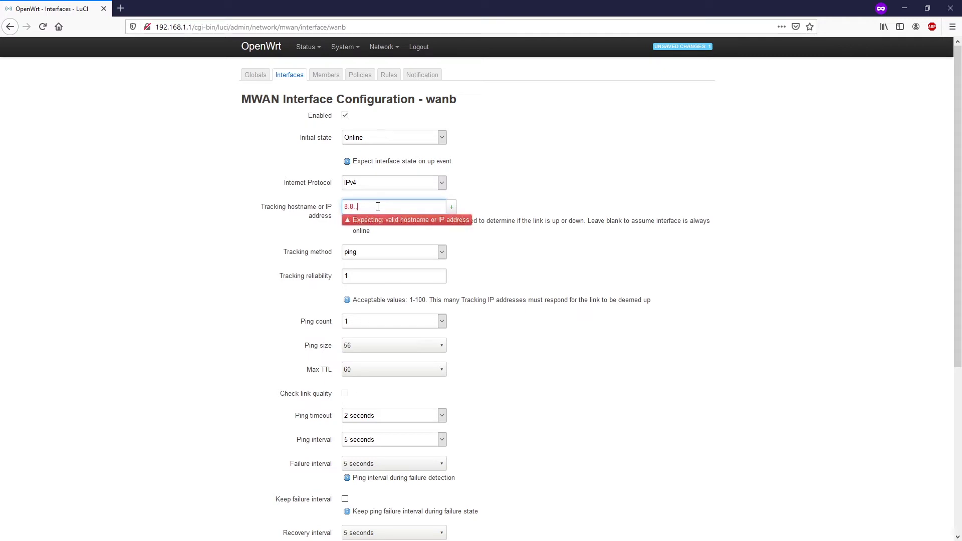
pyautogui.write('8.8')
pyautogui.click(451, 207)
pyautogui.write('8.8')
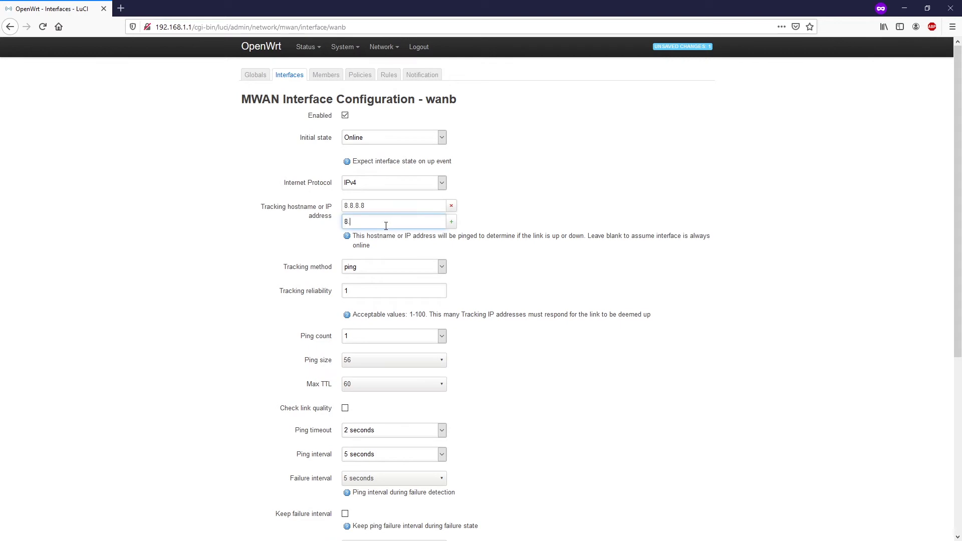
pyautogui.write('.4.4')
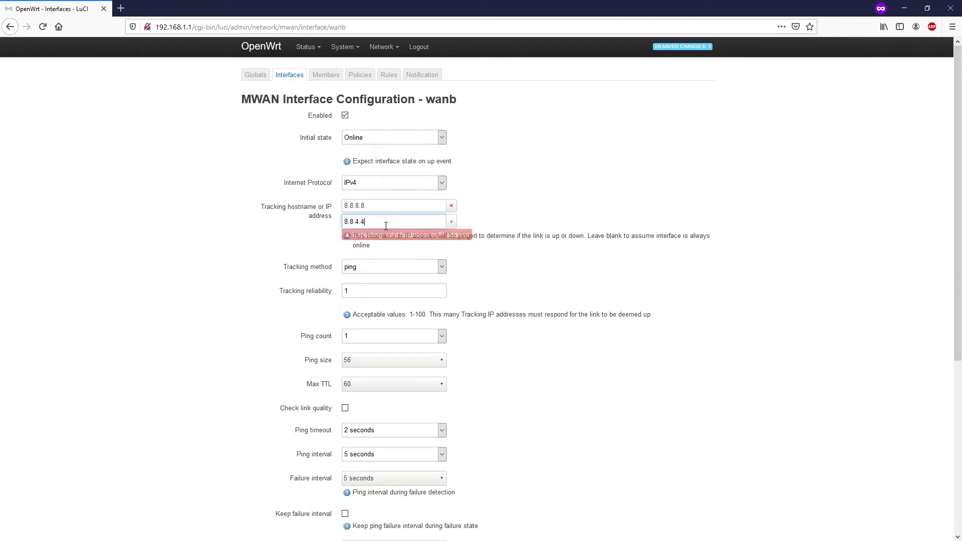
# - Save and apply wanb, then confirm the list shows wan metric 10 and wanb metric 20
pyautogui.scroll(-5, 627, 314)
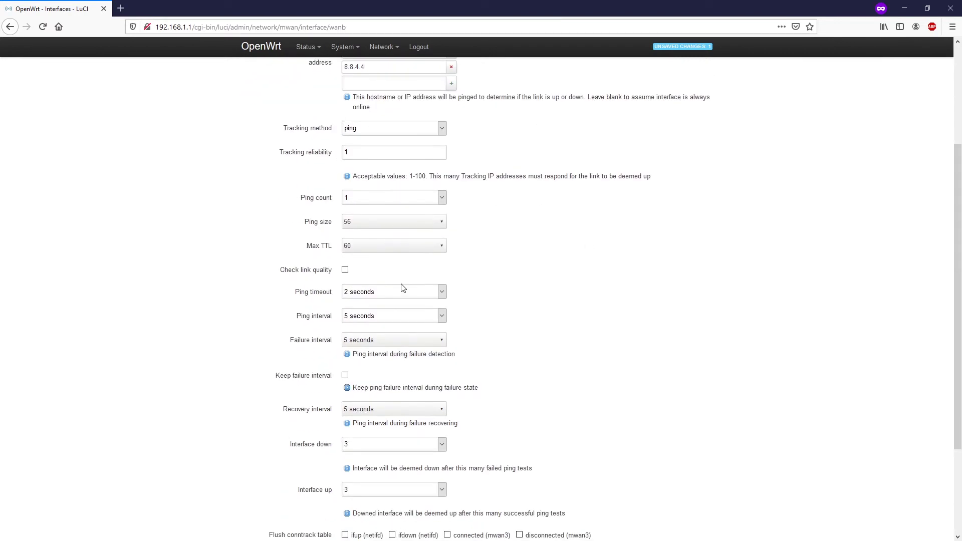
pyautogui.click(611, 495)
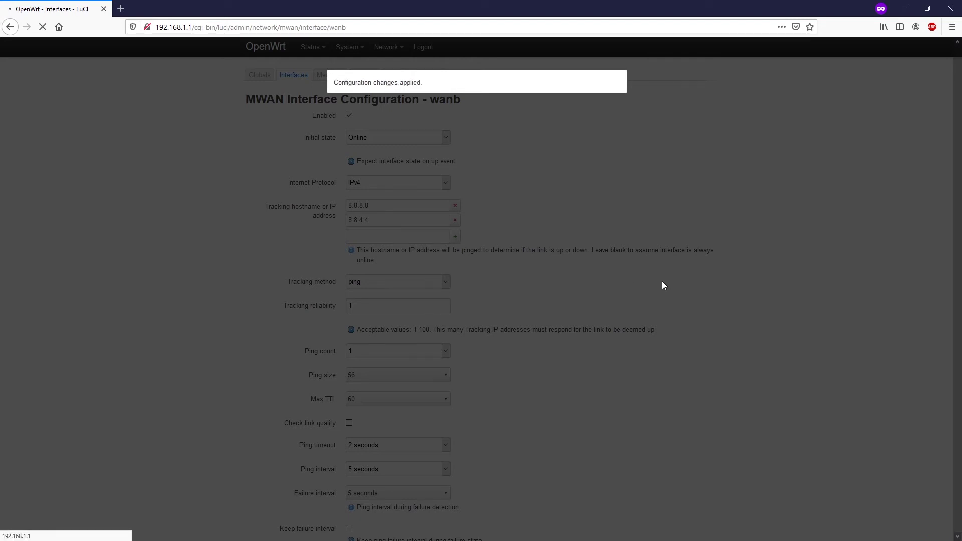
pyautogui.scroll(-5, 305, 490)
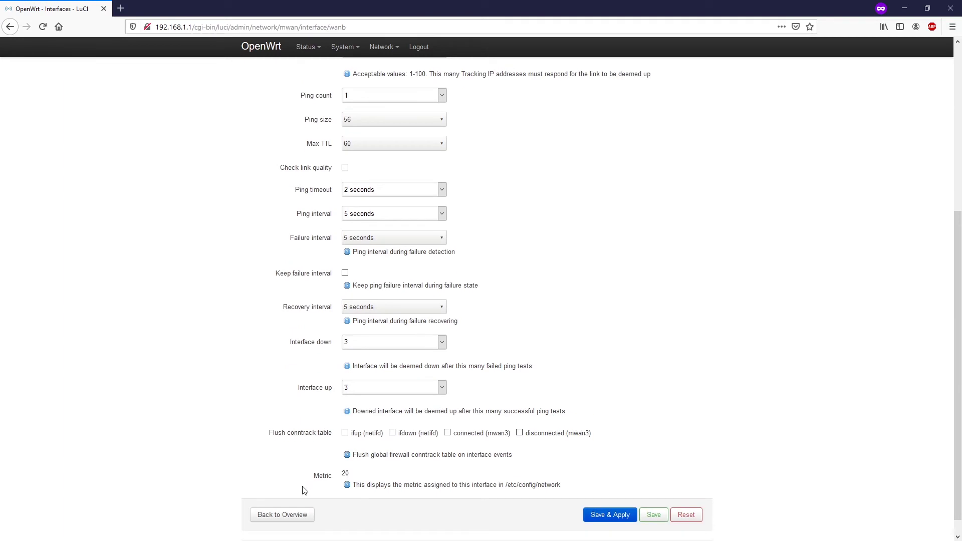
pyautogui.click(265, 517)
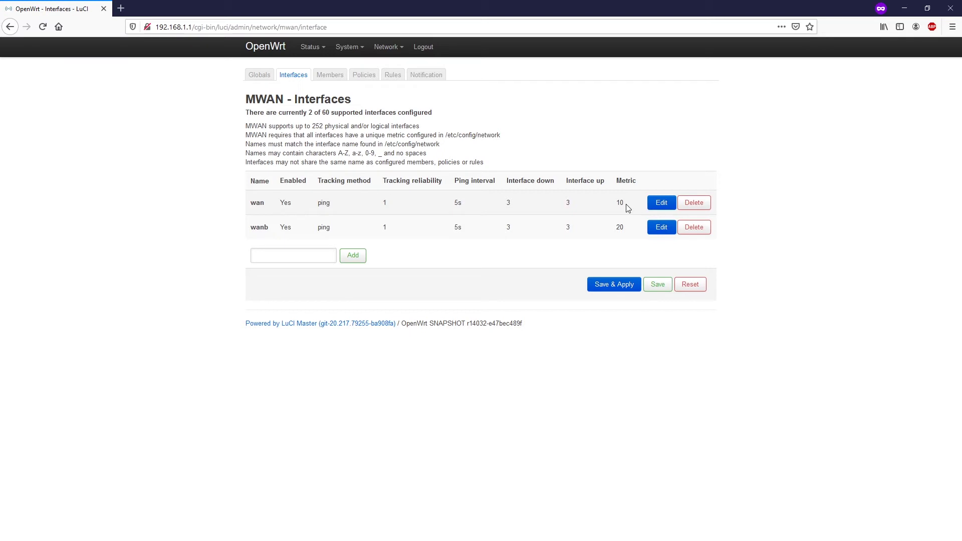
pyautogui.doubleClick(618, 204)
pyautogui.click(630, 232)
pyautogui.click(328, 79)
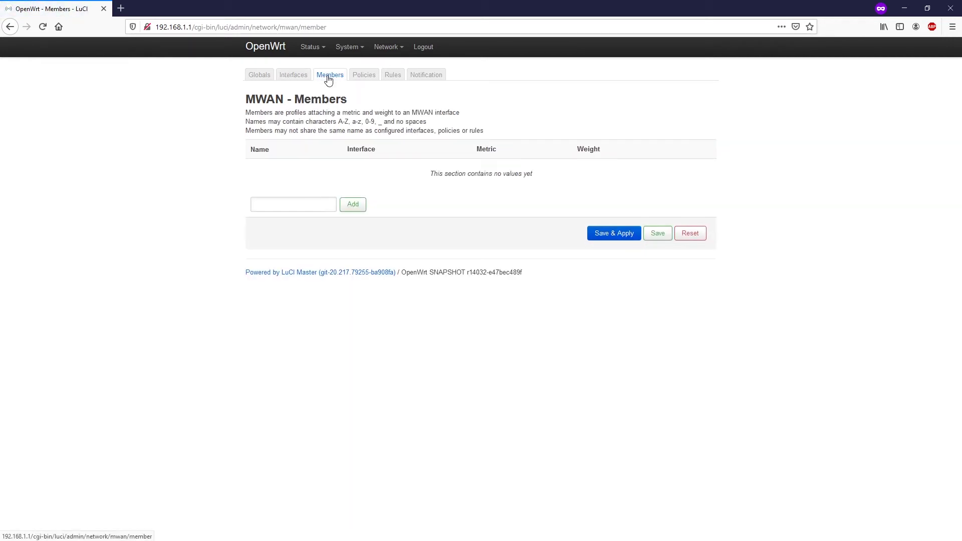
# - Create member 'wan_memeber' and assign it the wan interface
pyautogui.click(296, 210)
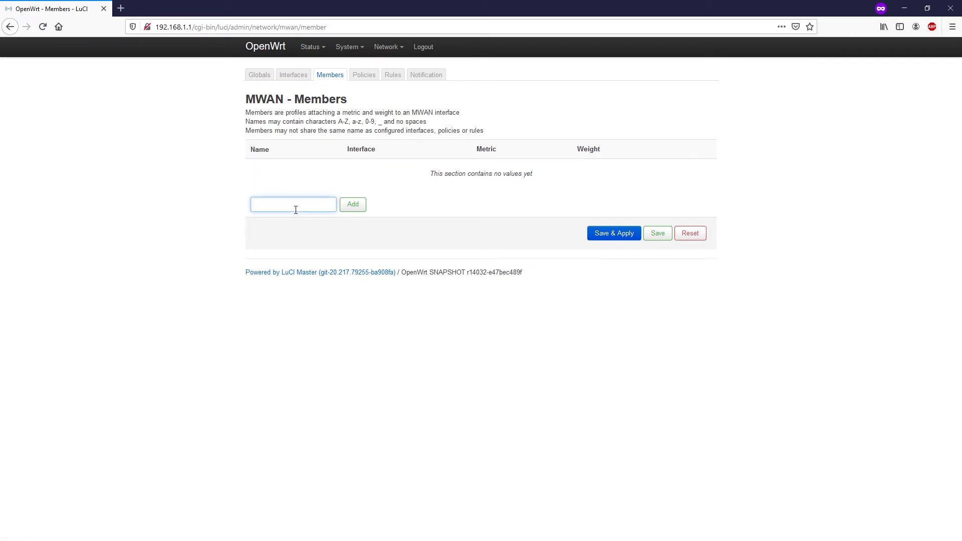
pyautogui.write('wan_memeber')
pyautogui.click(353, 203)
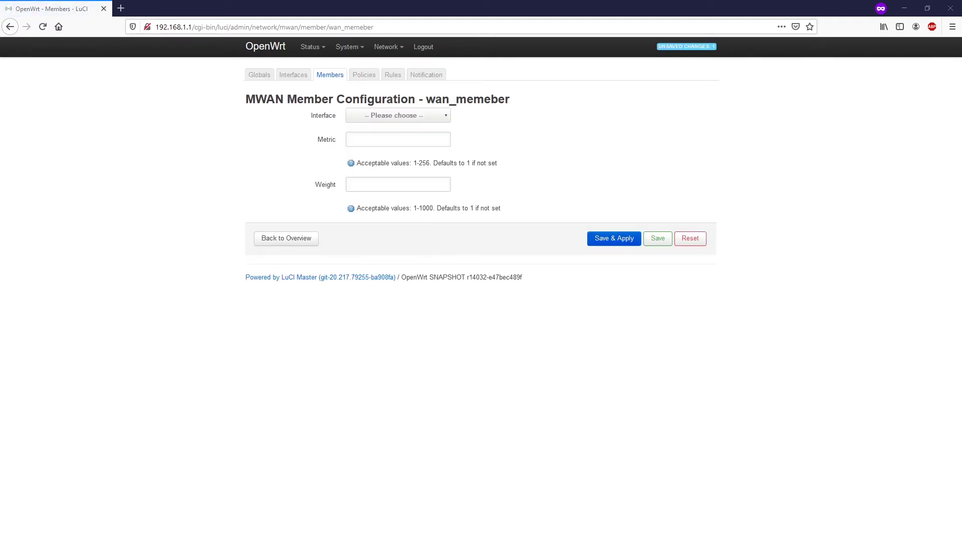
pyautogui.click(403, 116)
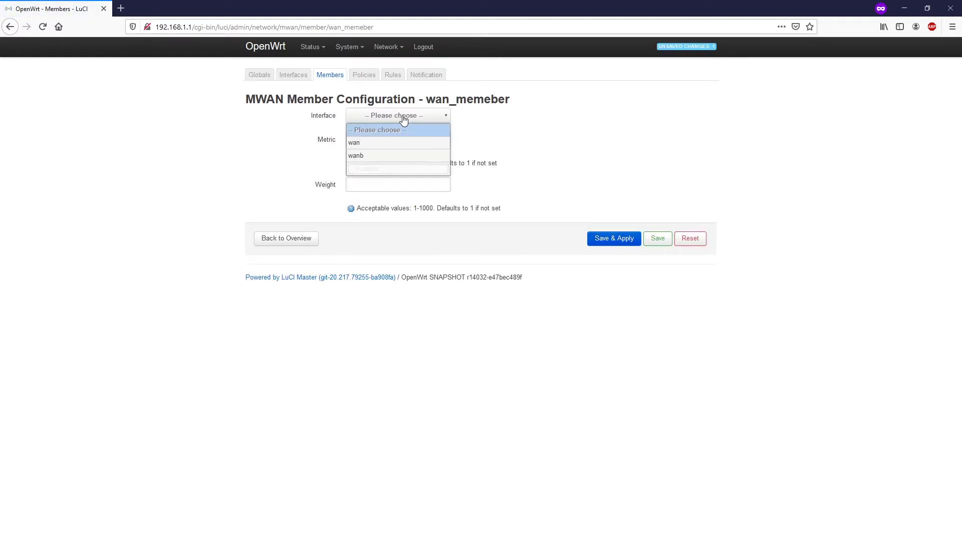
pyautogui.click(370, 143)
# - Give wan_memeber metric 1 and weight 1, then save and apply
pyautogui.click(371, 141)
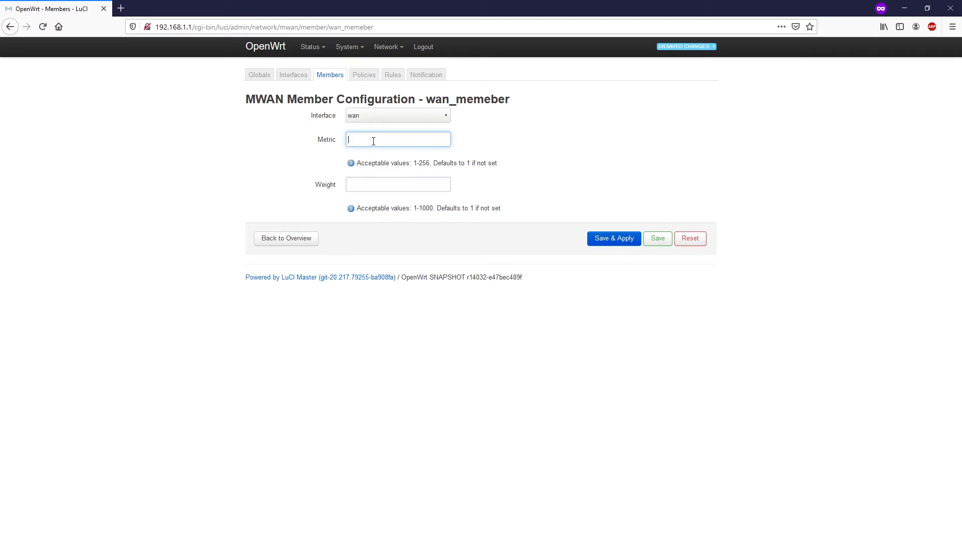
pyautogui.write('11')
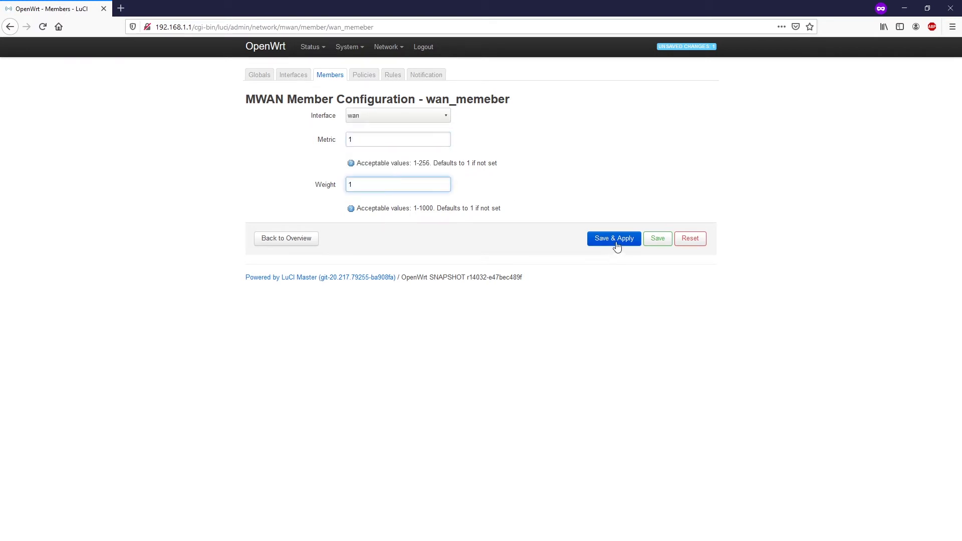
pyautogui.click(616, 242)
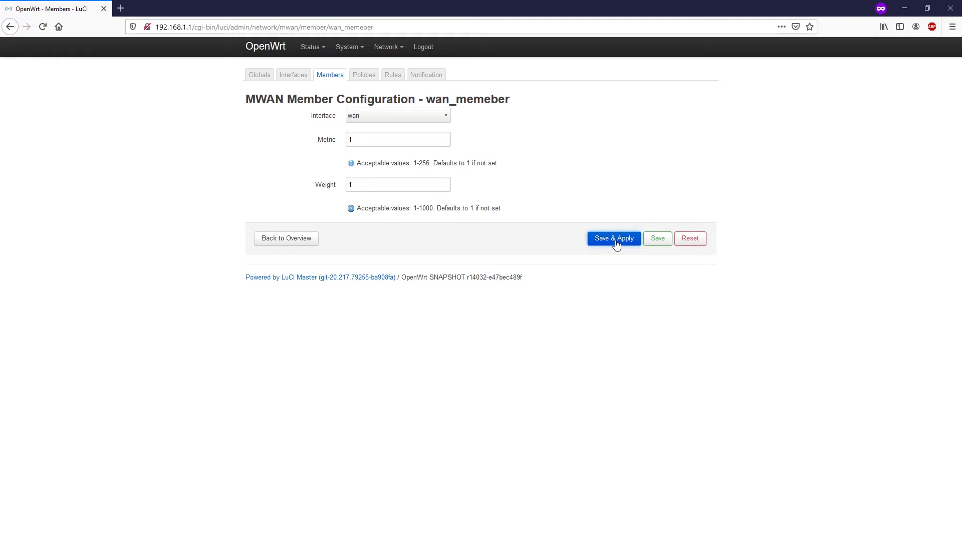
pyautogui.click(274, 238)
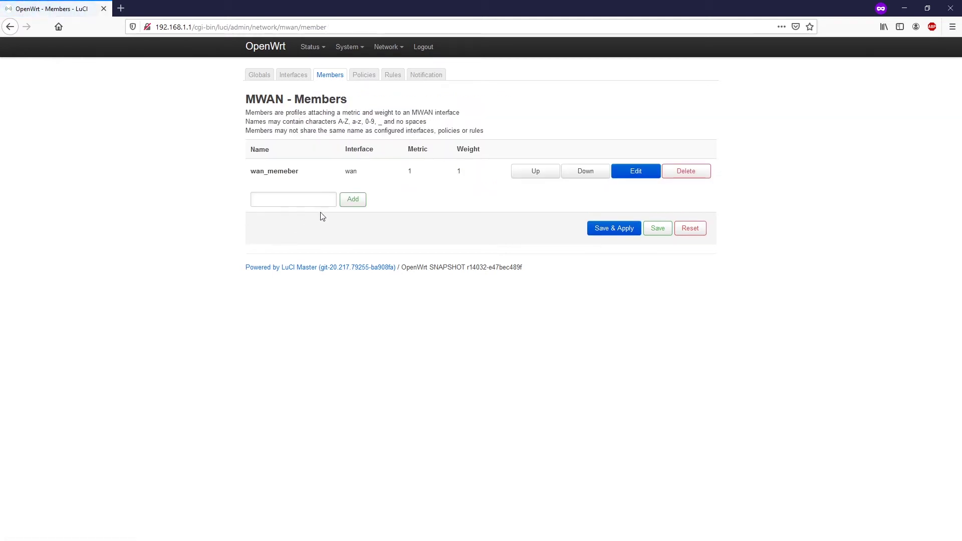
# - Create member 'wanb_memeber' with metric 2 and weight 2 and apply it
pyautogui.click(294, 204)
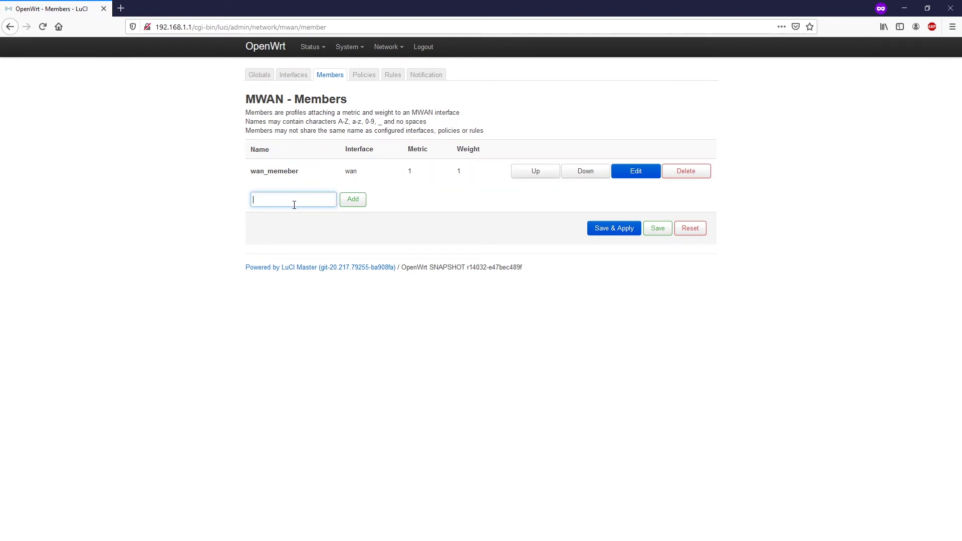
pyautogui.write('wanb_memeber')
pyautogui.click(351, 202)
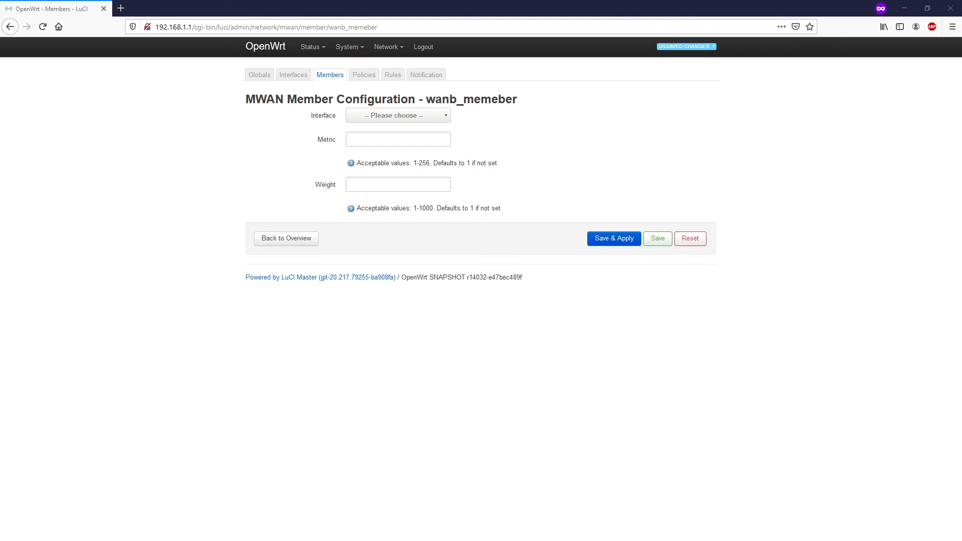
pyautogui.click(369, 145)
pyautogui.write('2')
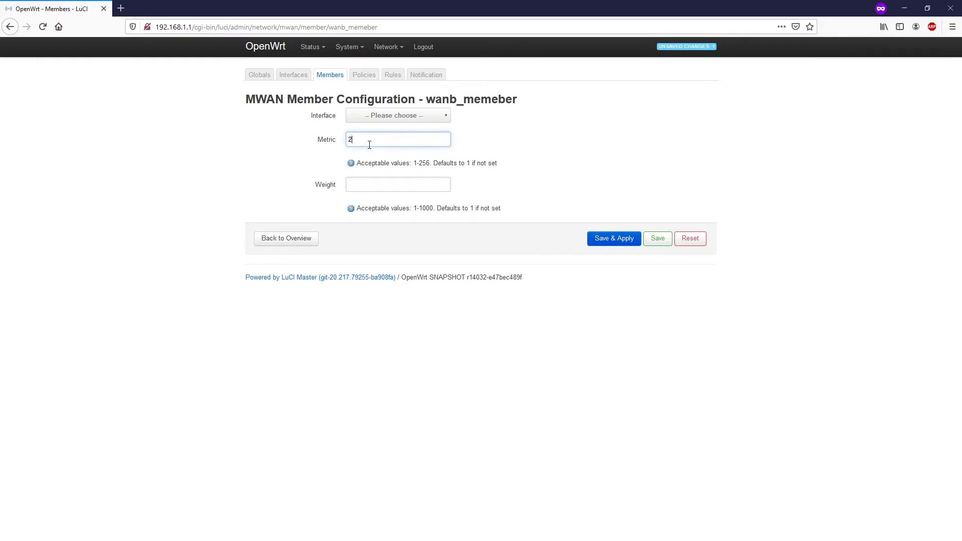
pyautogui.write('2')
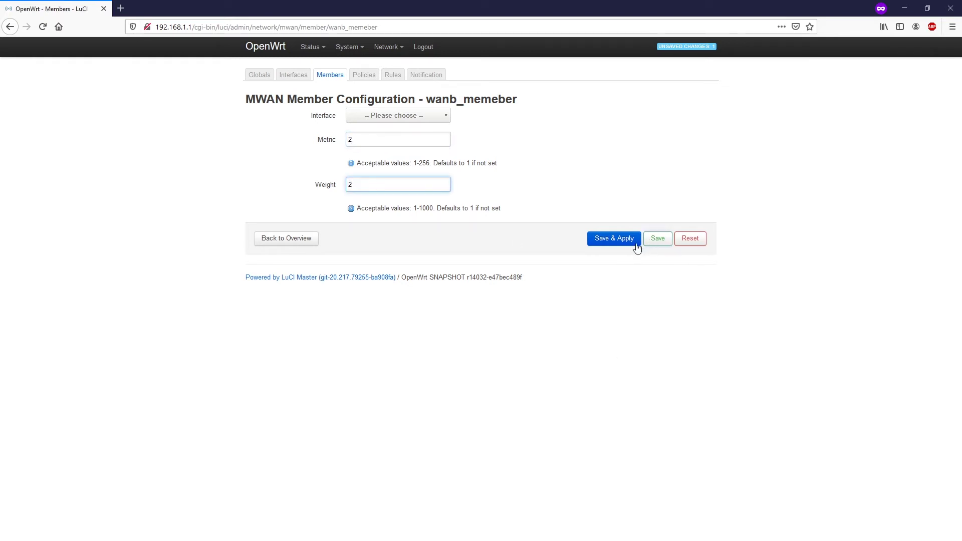
pyautogui.click(616, 239)
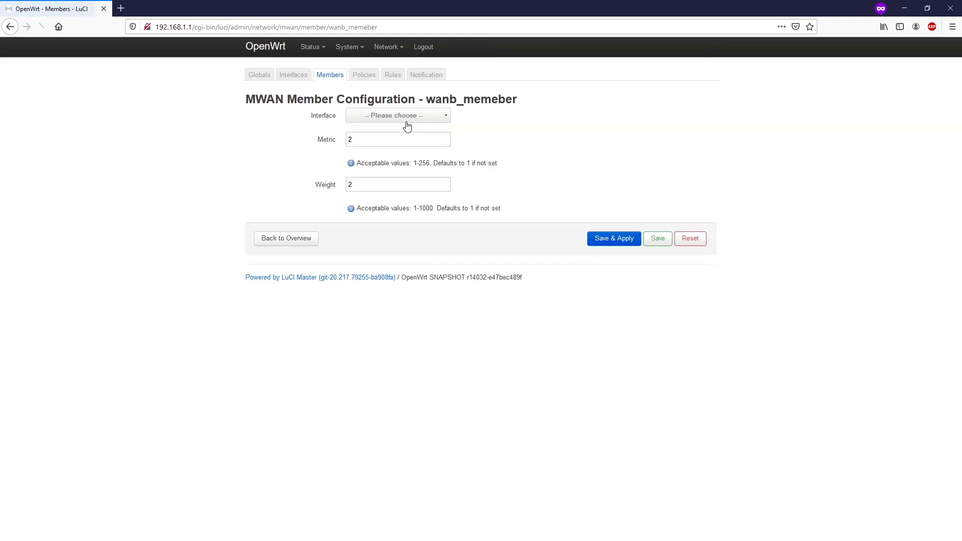
# - Assign the wanb interface to wanb_memeber and save and apply the change
pyautogui.click(425, 120)
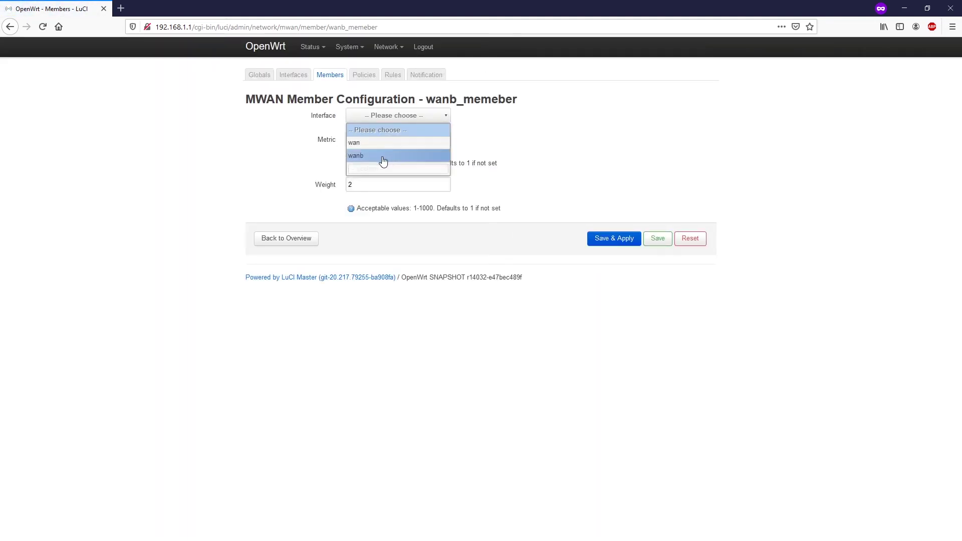
pyautogui.click(384, 156)
pyautogui.click(609, 239)
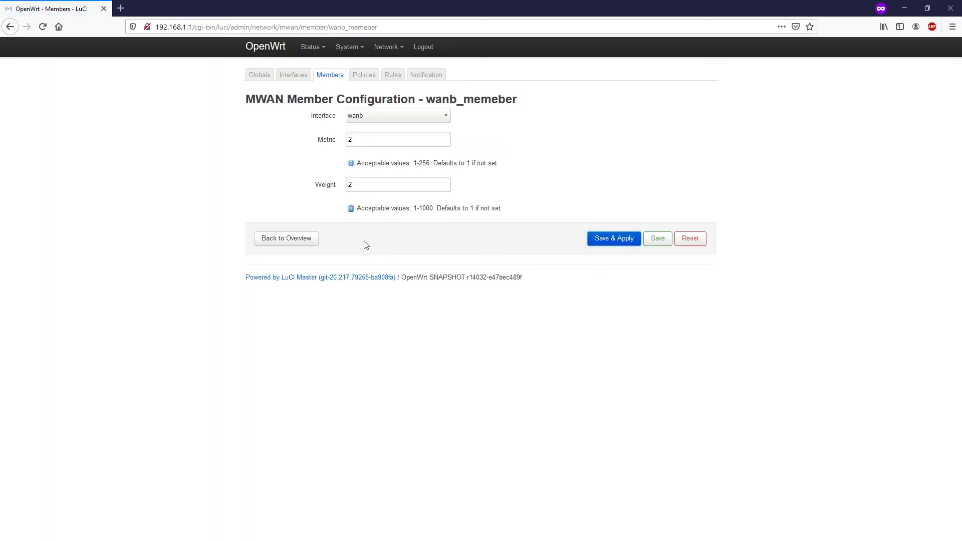
pyautogui.click(300, 239)
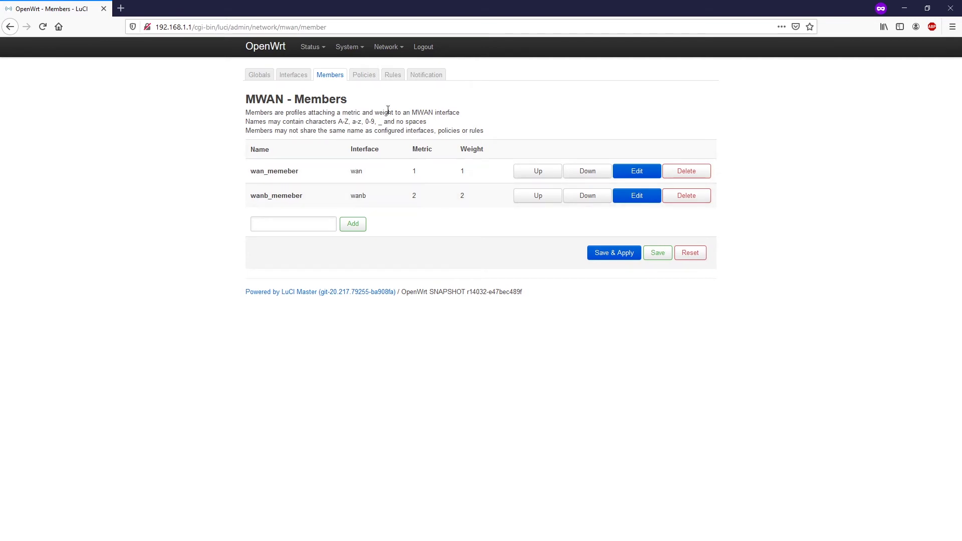
pyautogui.click(359, 76)
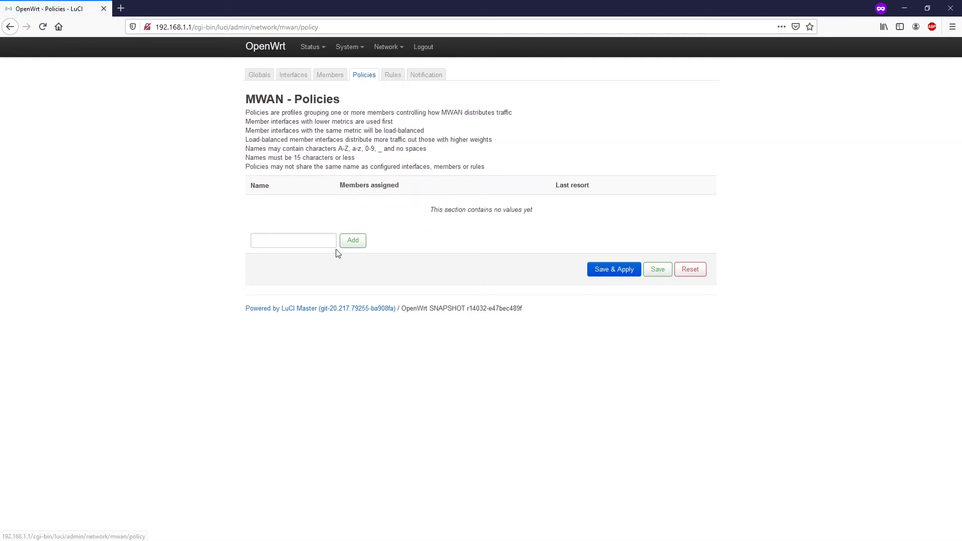
# - Create policy 'wan_to_wanb' using members wan_memeber and wanb_memeber
pyautogui.click(289, 240)
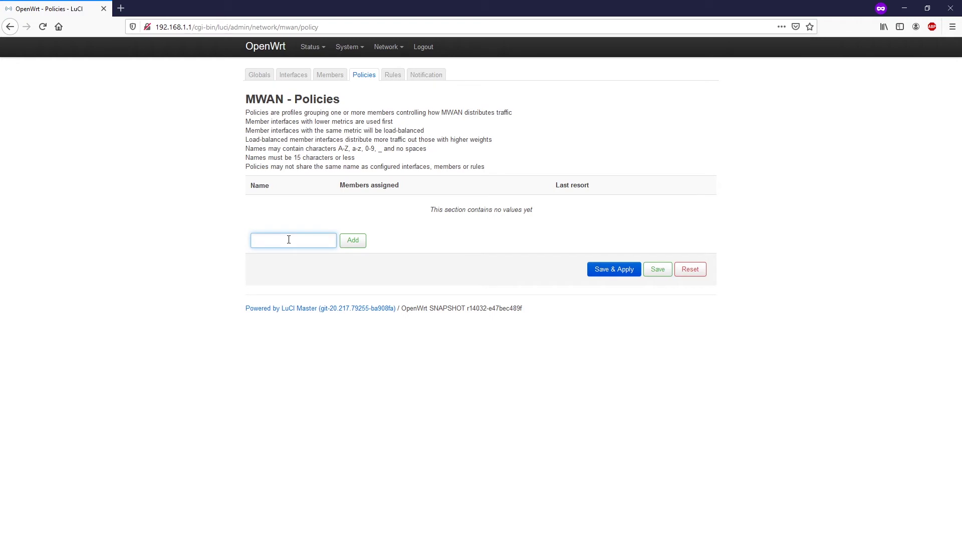
pyautogui.write('wan_to_wanb')
pyautogui.click(348, 244)
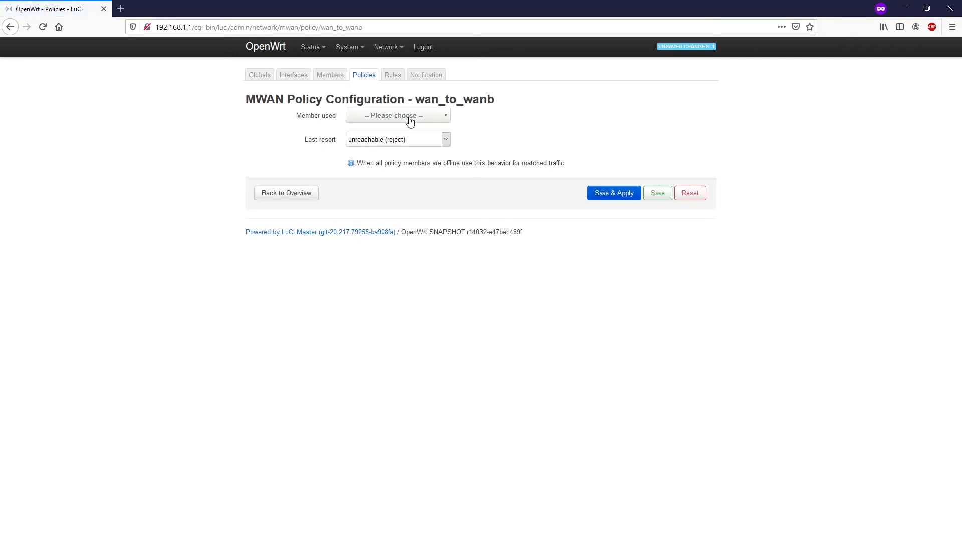
pyautogui.click(415, 116)
pyautogui.click(392, 143)
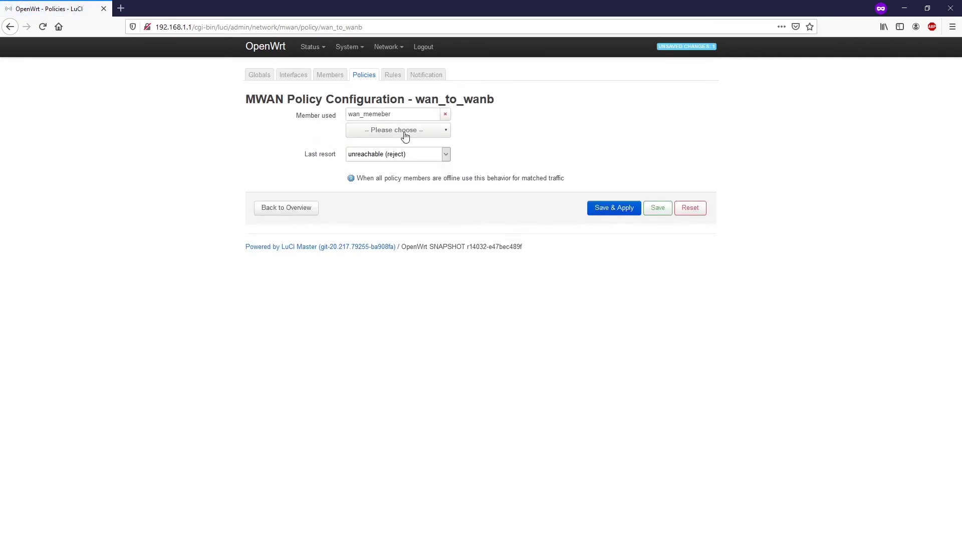
pyautogui.click(403, 132)
pyautogui.click(383, 170)
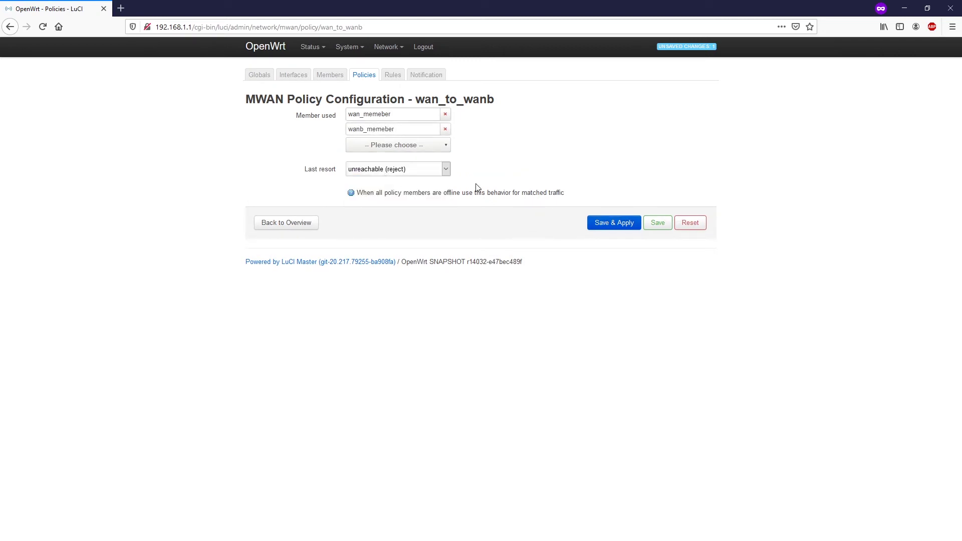
# - Save and apply the wan_to_wanb policy and return to the overview
pyautogui.click(614, 225)
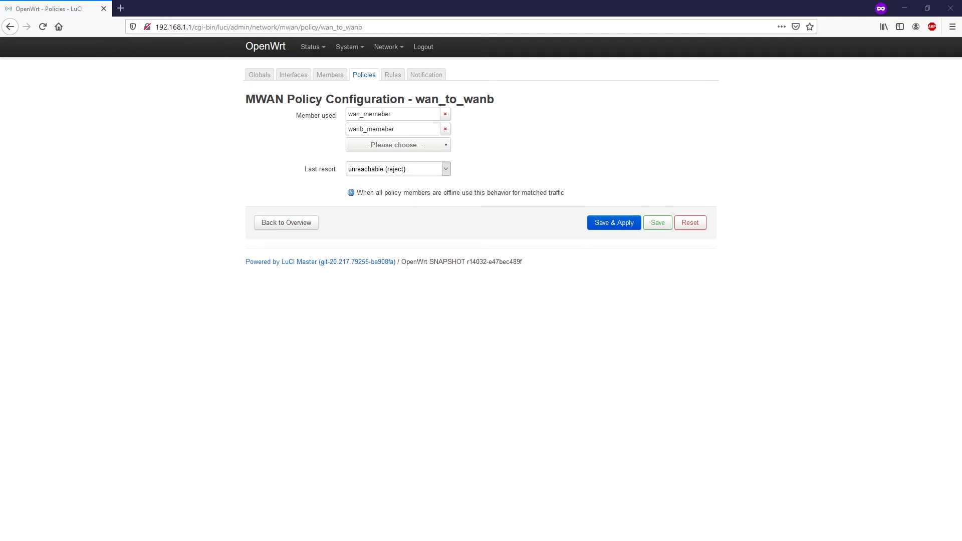
pyautogui.click(277, 223)
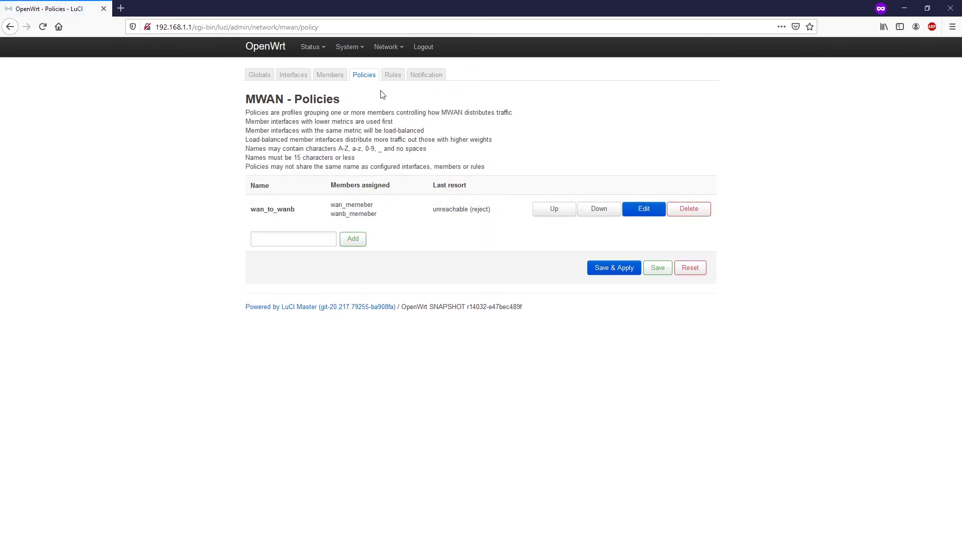
pyautogui.click(394, 76)
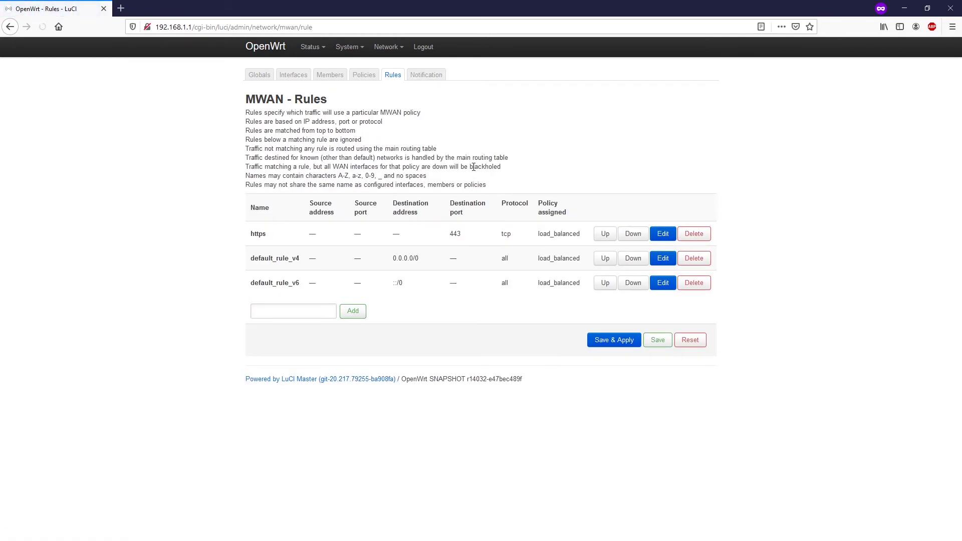
# - Set the https rule's assigned policy to wan_to_wanb and save and apply it
pyautogui.click(663, 236)
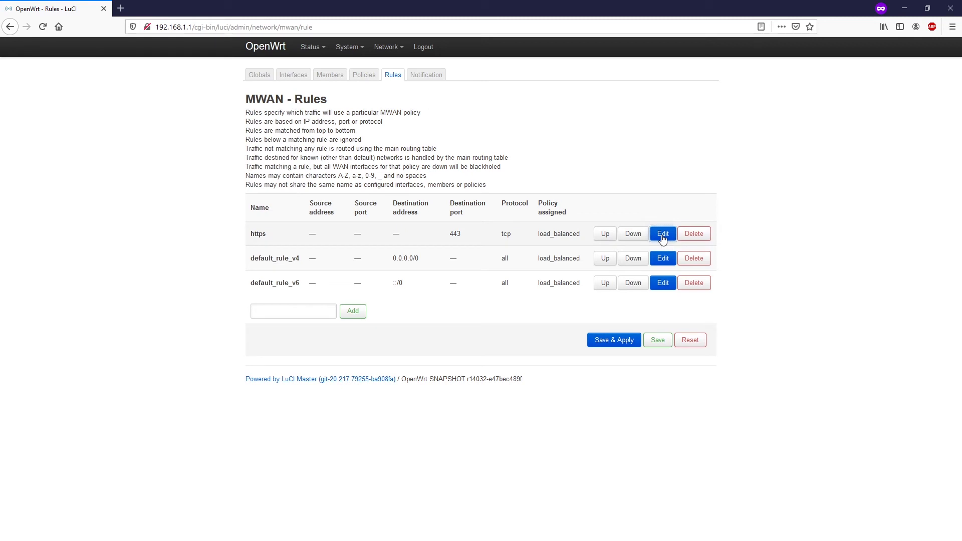
pyautogui.scroll(-2, 355, 465)
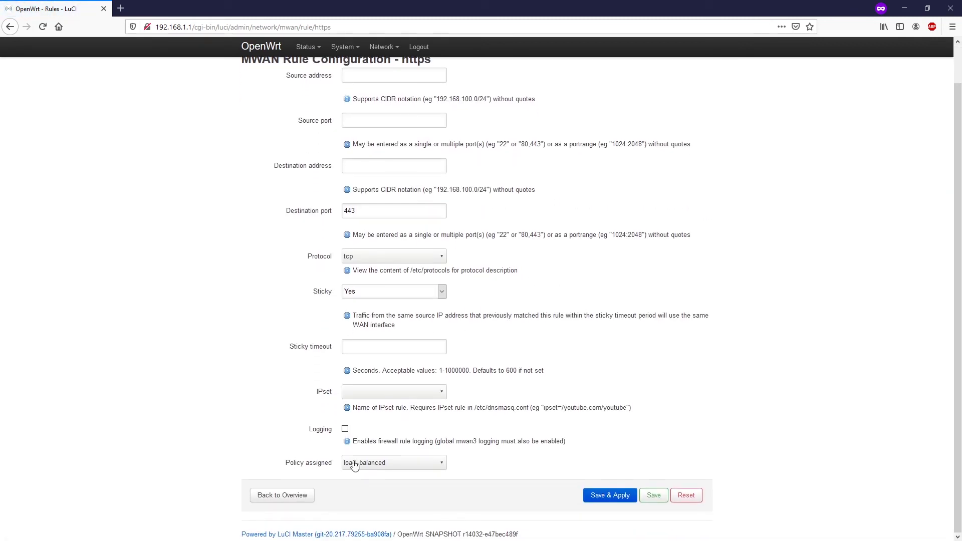
pyautogui.click(354, 464)
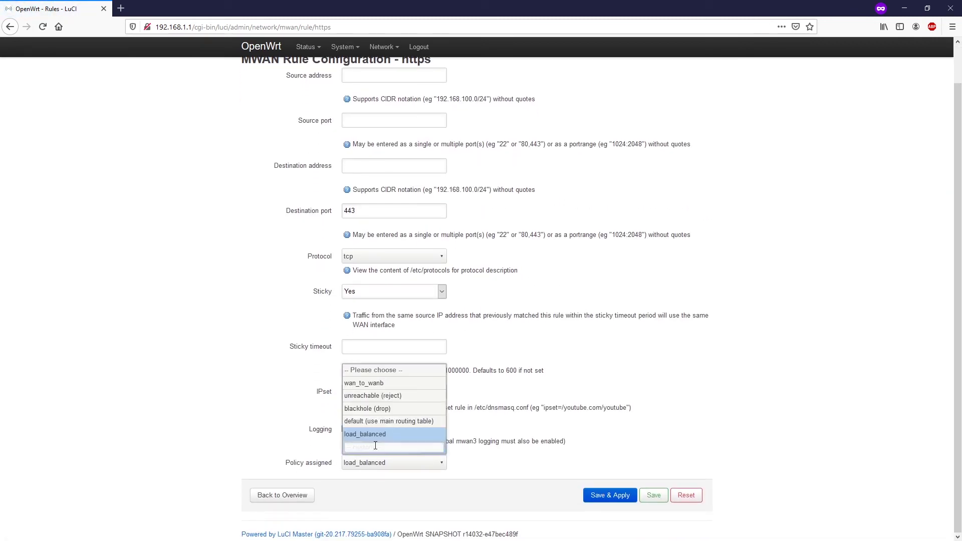
pyautogui.click(389, 384)
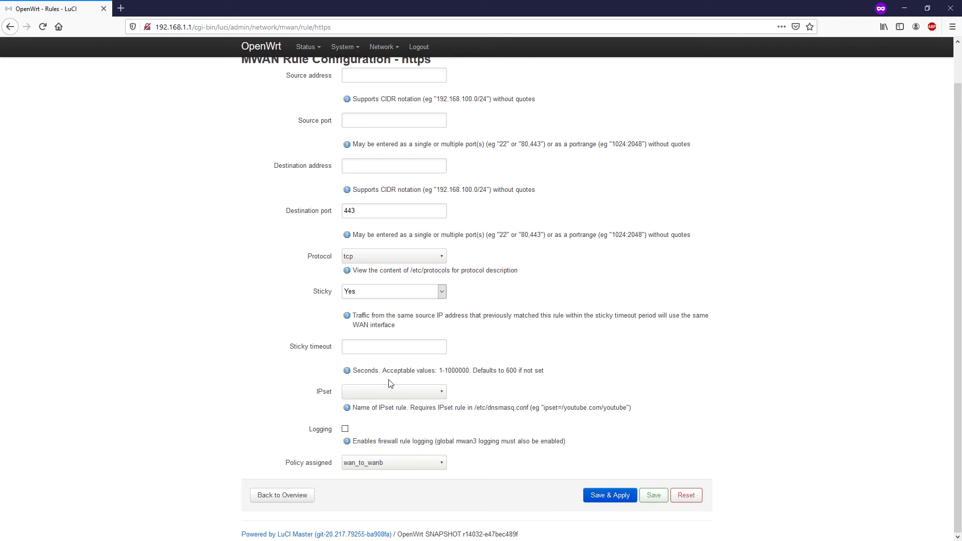
pyautogui.click(608, 499)
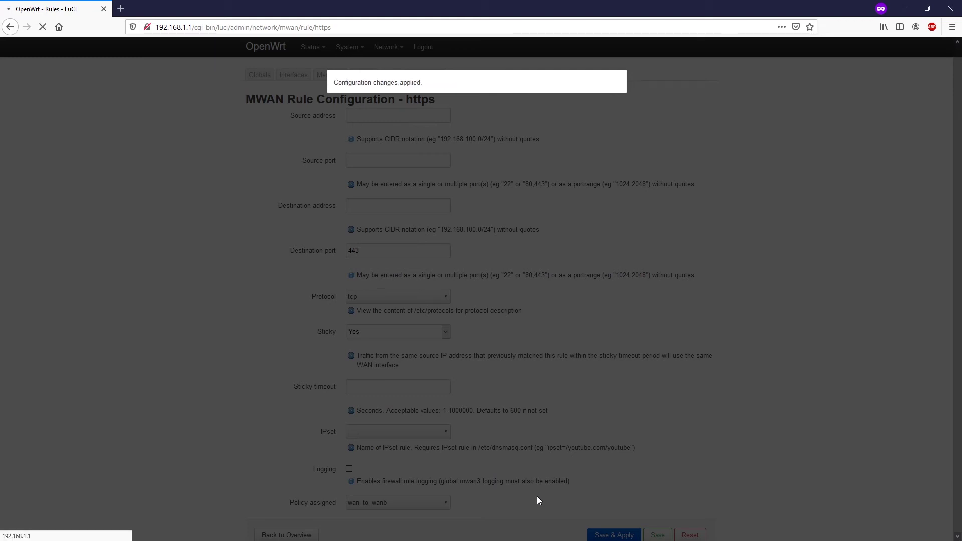
pyautogui.scroll(-2, 519, 506)
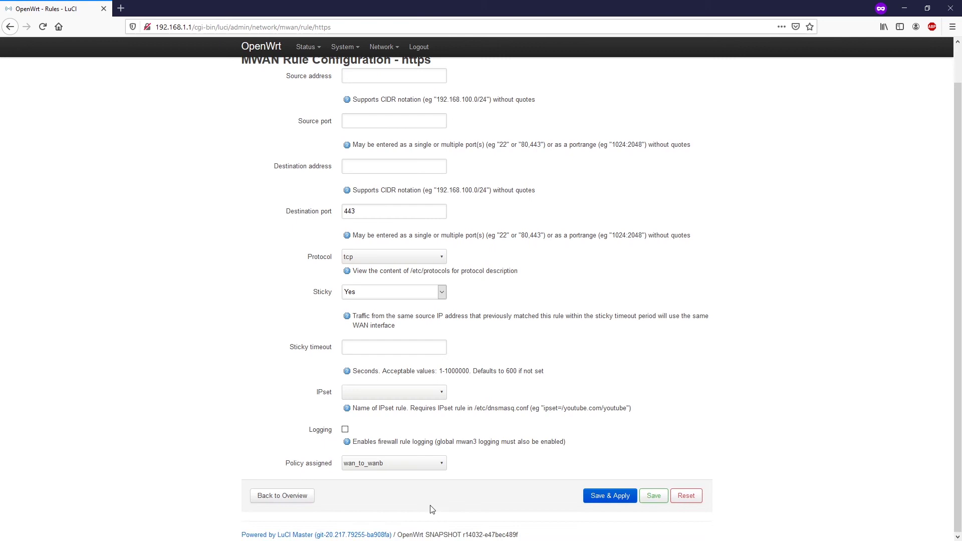
pyautogui.click(283, 495)
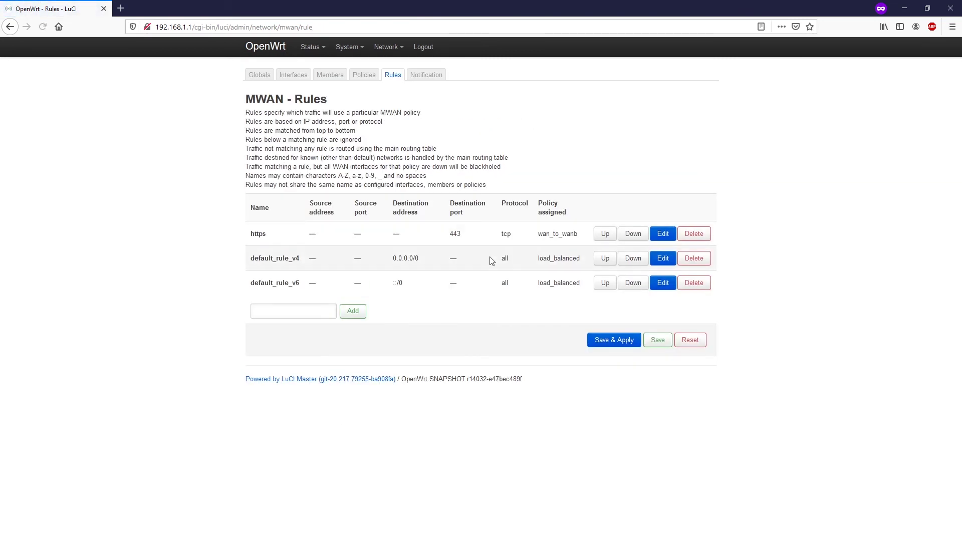
# - Change default_rule_v4's assigned policy to wan_to_wanb and save and apply it
pyautogui.click(663, 261)
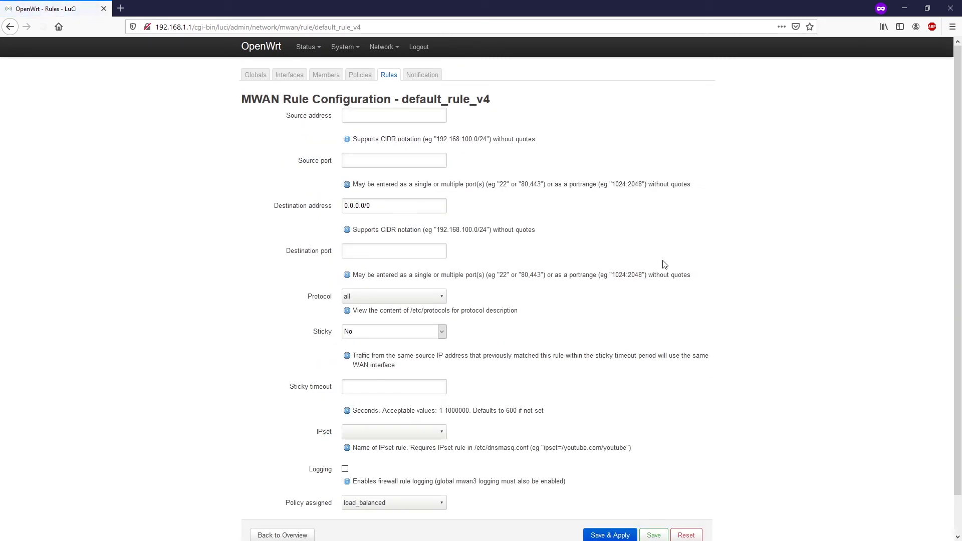
pyautogui.scroll(-2, 368, 323)
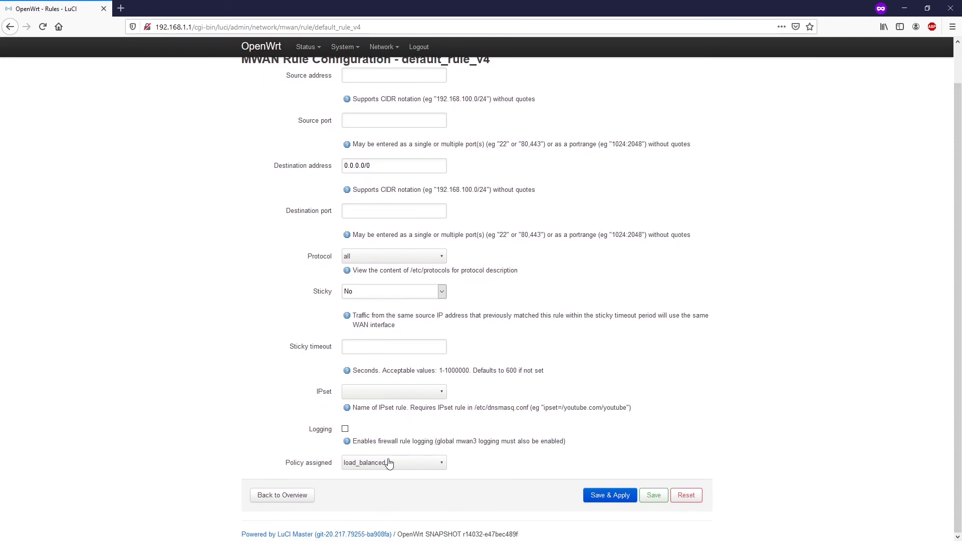
pyautogui.click(386, 462)
pyautogui.click(402, 384)
pyautogui.click(609, 495)
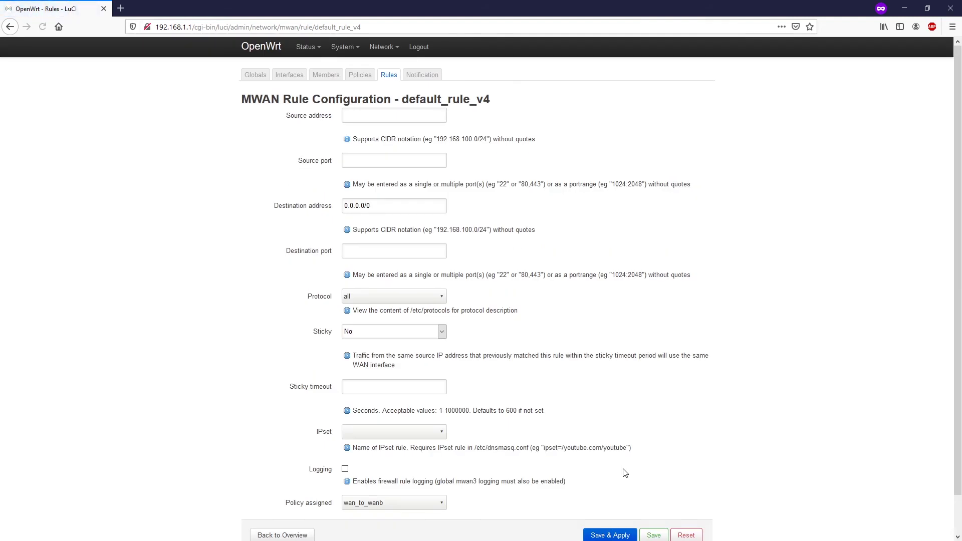
pyautogui.scroll(-2, 614, 489)
pyautogui.click(284, 495)
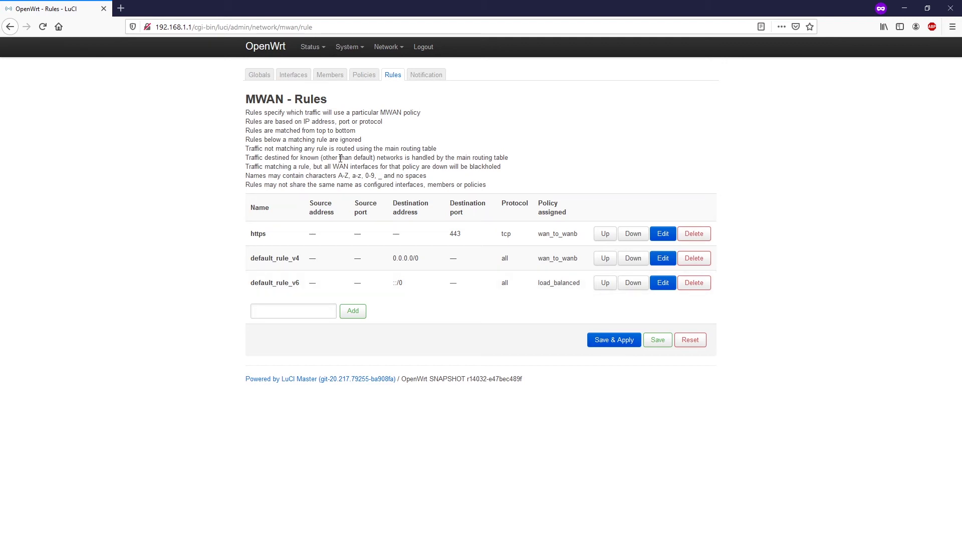
pyautogui.moveTo(383, 48)
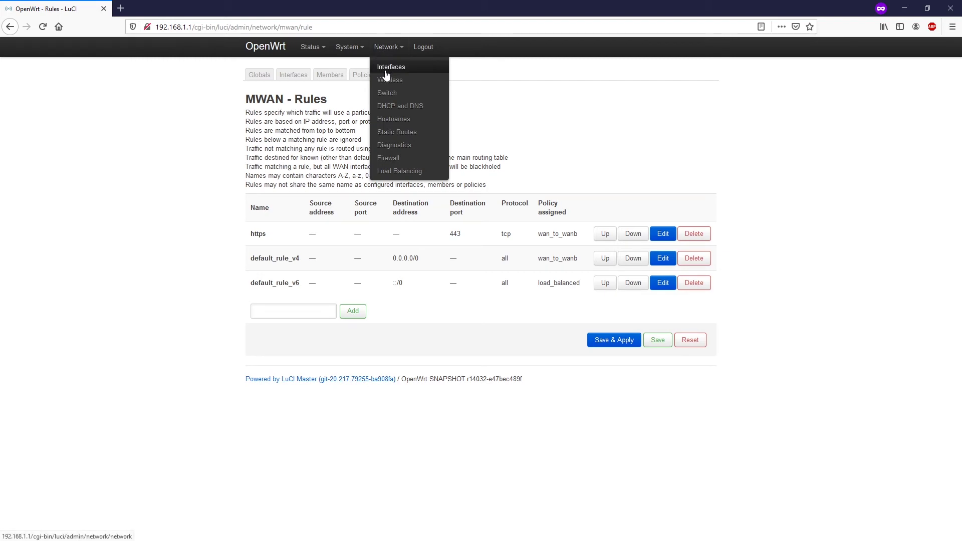
# - Go through Network > Interfaces to Network > Load Balancing to show wan and wanb
pyautogui.click(386, 75)
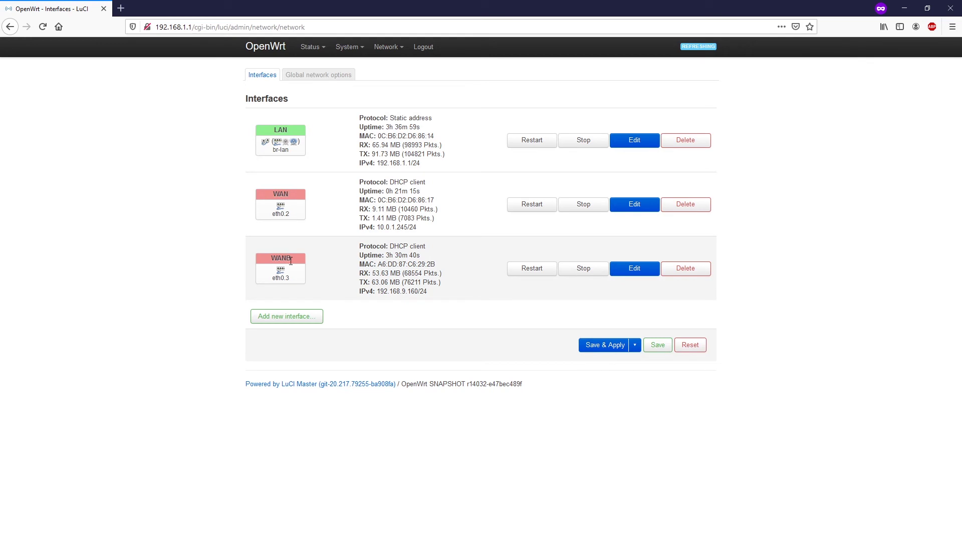
pyautogui.moveTo(290, 261)
pyautogui.moveTo(386, 47)
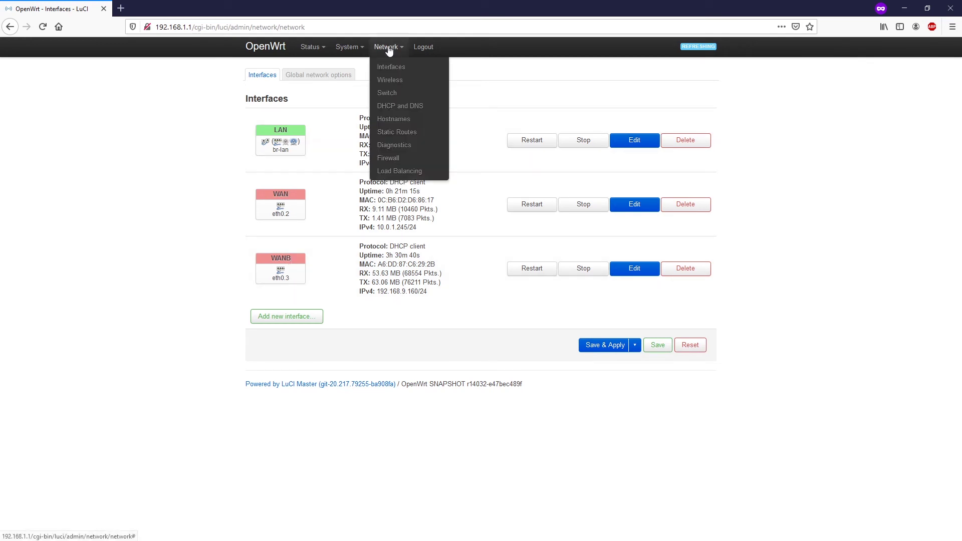
pyautogui.click(400, 171)
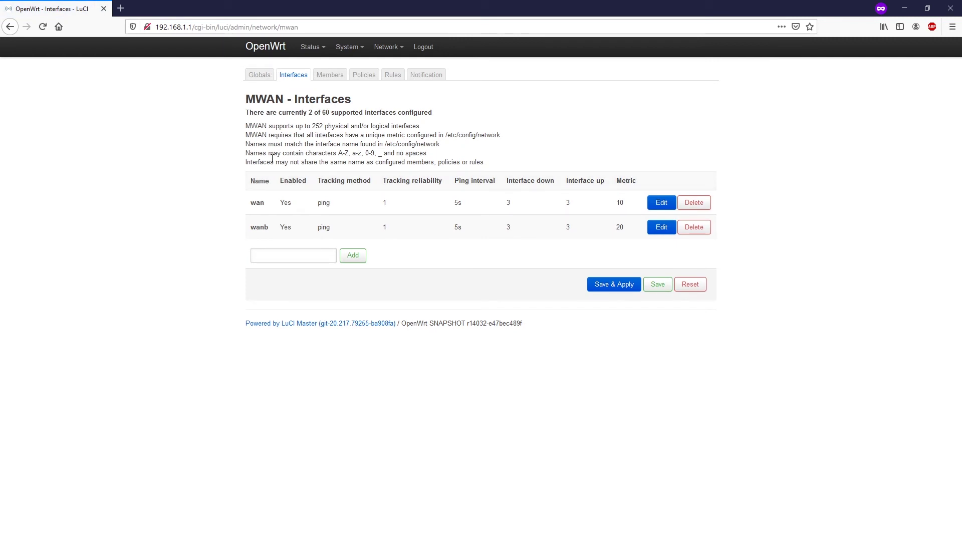
# - Check the members list, then view policy wan_to_wanb with wan_memeber and wanb_memeber
pyautogui.click(275, 259)
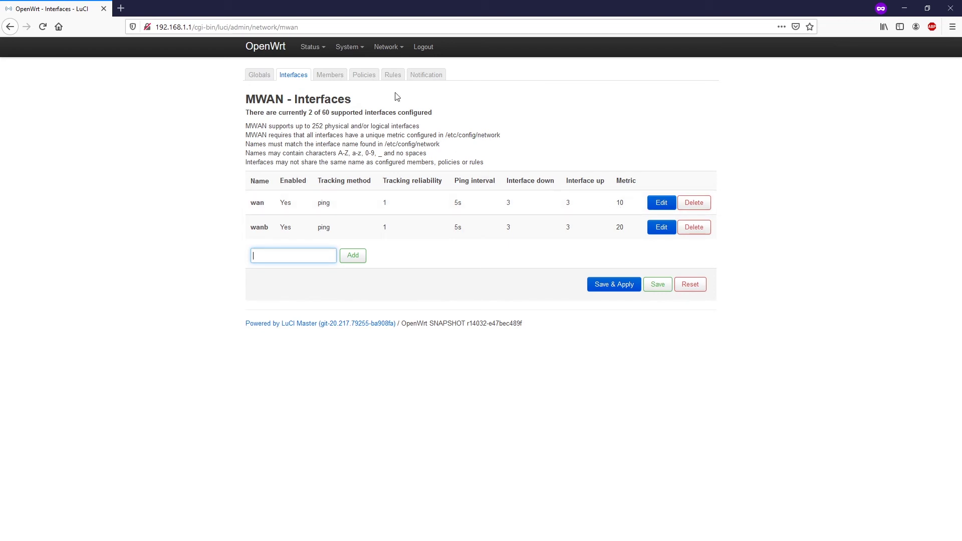
pyautogui.click(322, 80)
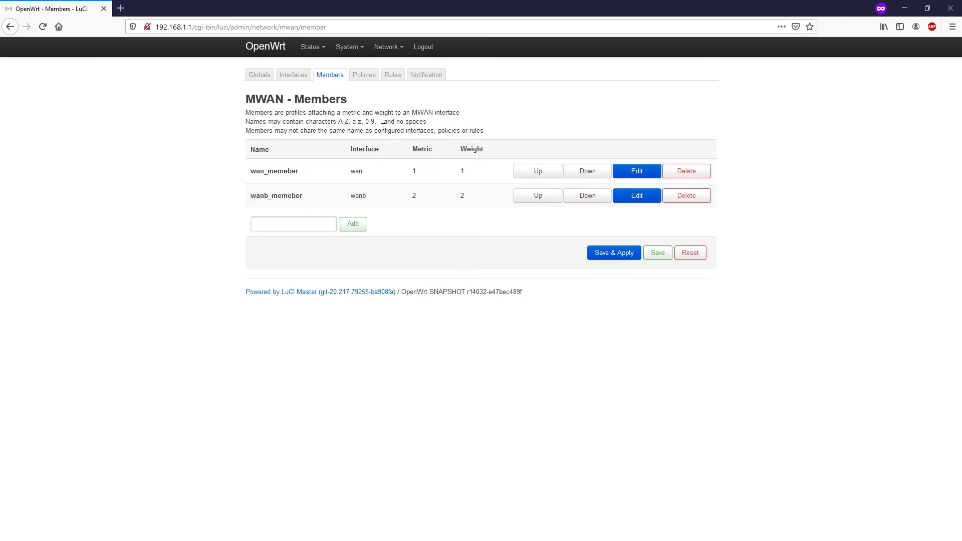
pyautogui.click(364, 76)
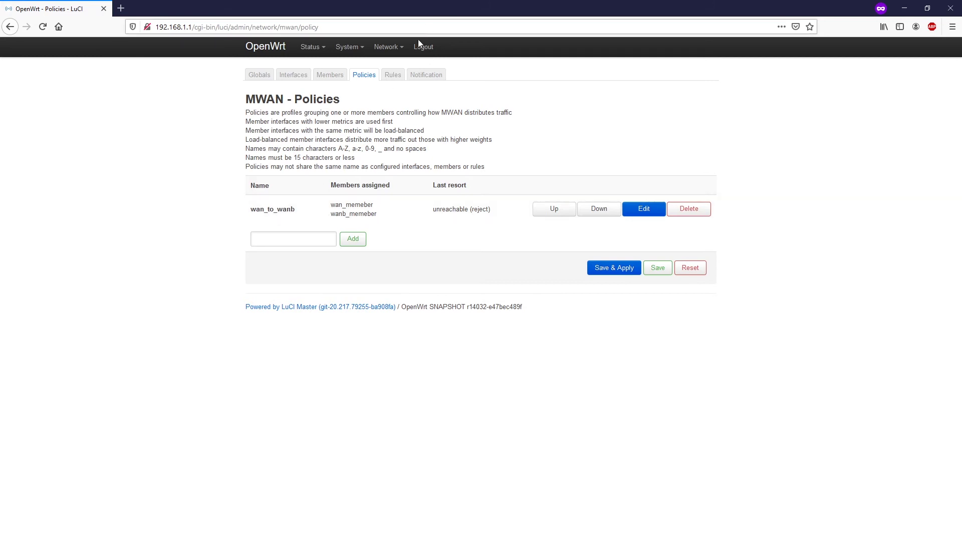
pyautogui.moveTo(386, 52)
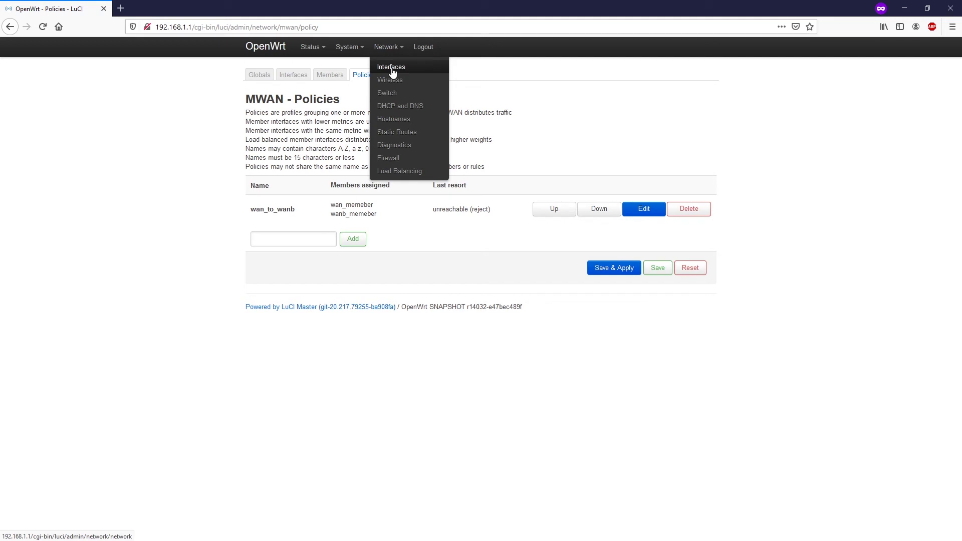
# - Restart the WAN interface, then WANB, so they reconnect at 10.0.1.245/24 and 192.168.9.160/24
pyautogui.click(393, 73)
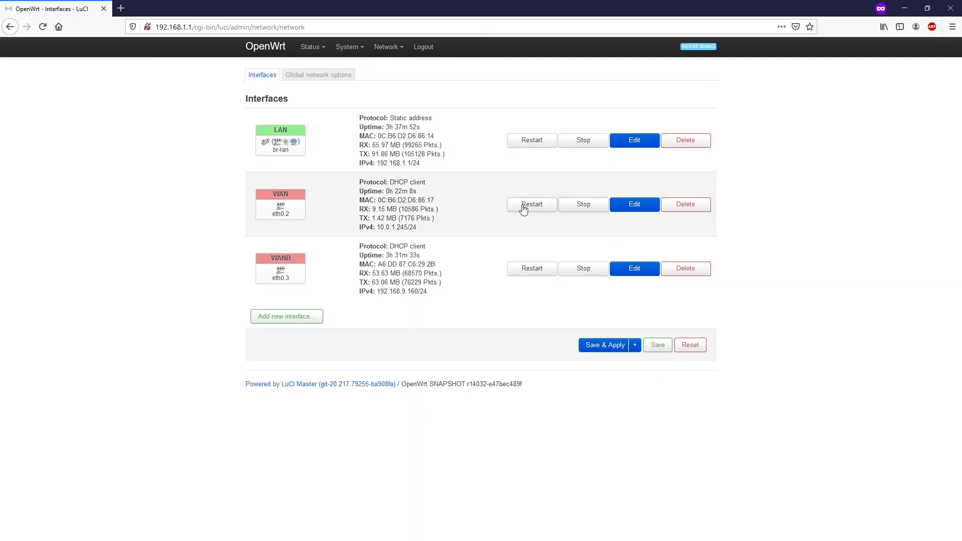
pyautogui.click(523, 207)
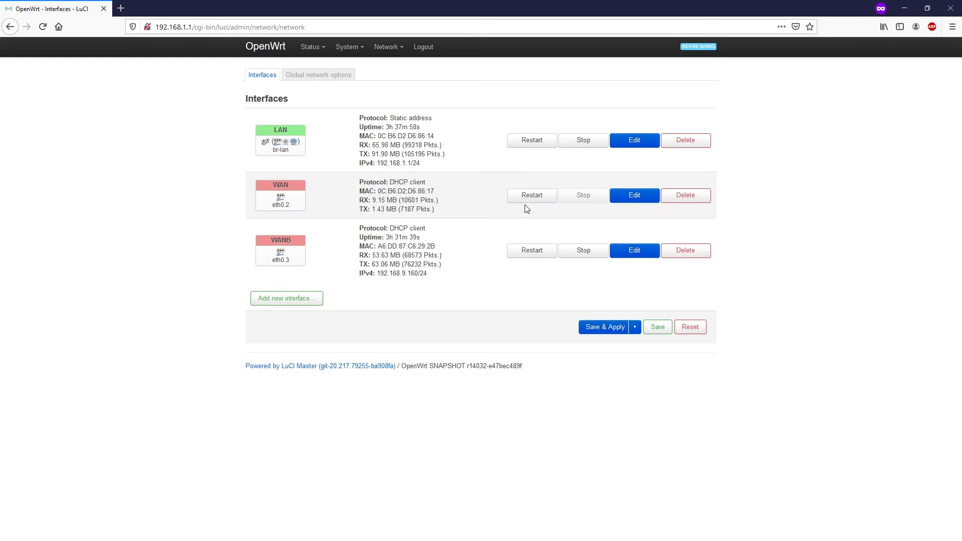
pyautogui.click(539, 258)
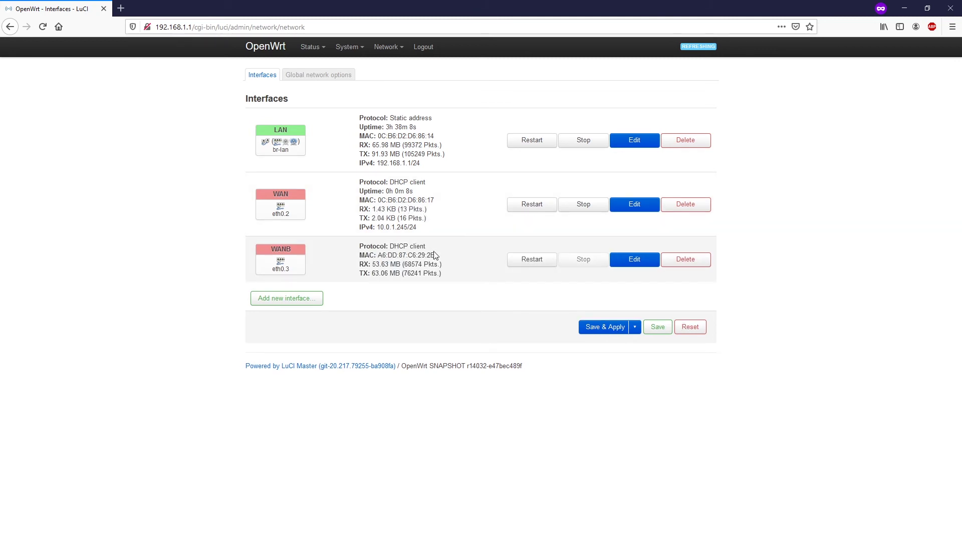
pyautogui.moveTo(313, 47)
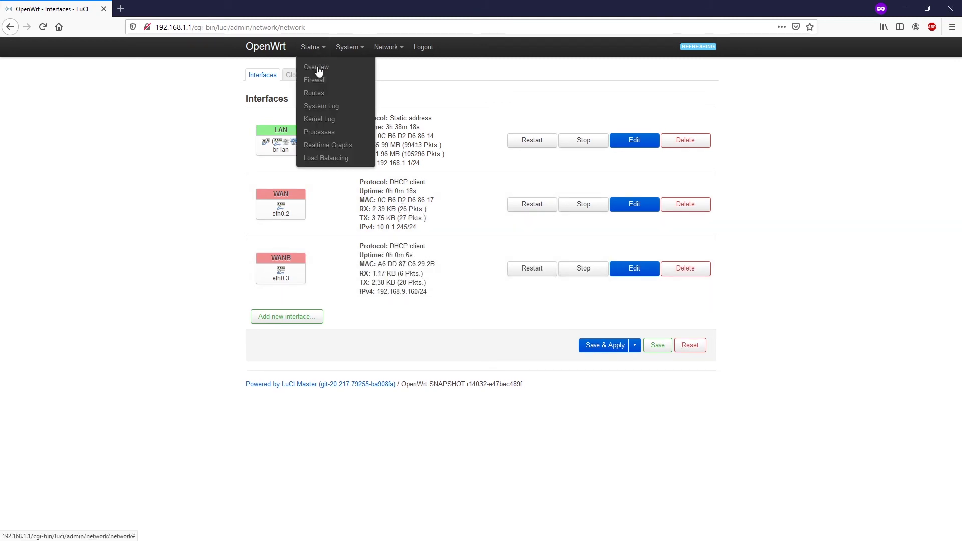
# - Open Status > Load Balancing to show wan and wanb Online, with Command Prompt centred
pyautogui.click(328, 159)
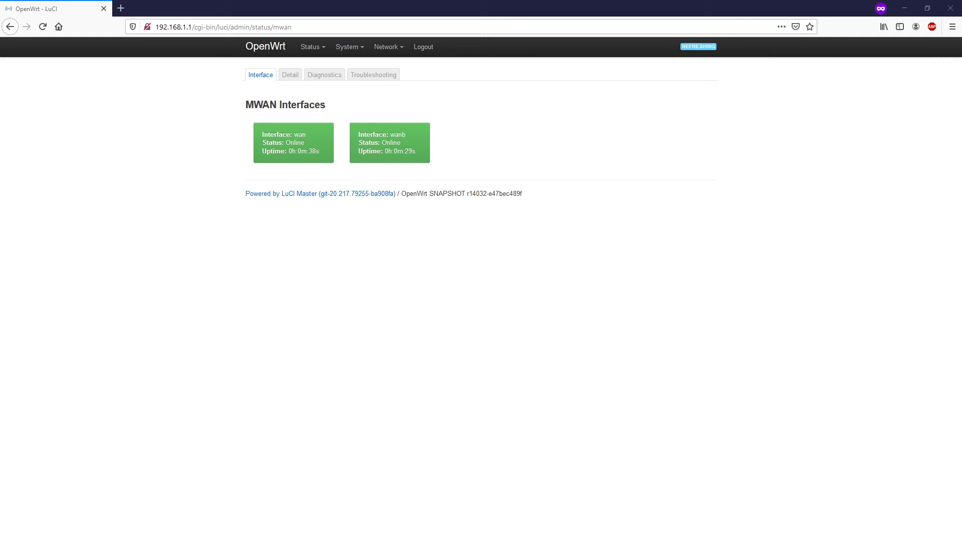
pyautogui.moveTo(961, 35); pyautogui.dragTo(382, 227)
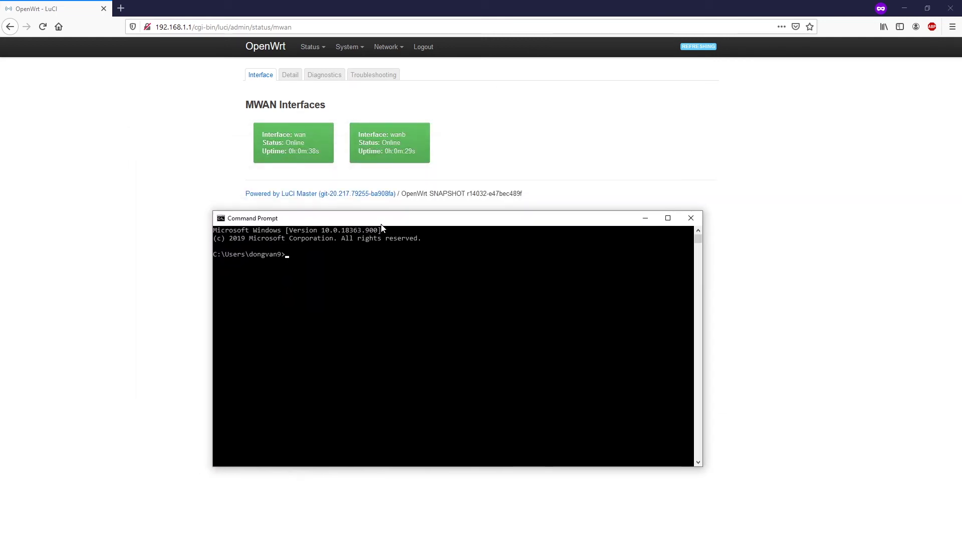
# - Run tracert 1.1.1.1 and mark the router address in its first hop
pyautogui.write('tracert 1.1.1.1')
pyautogui.press('Return')
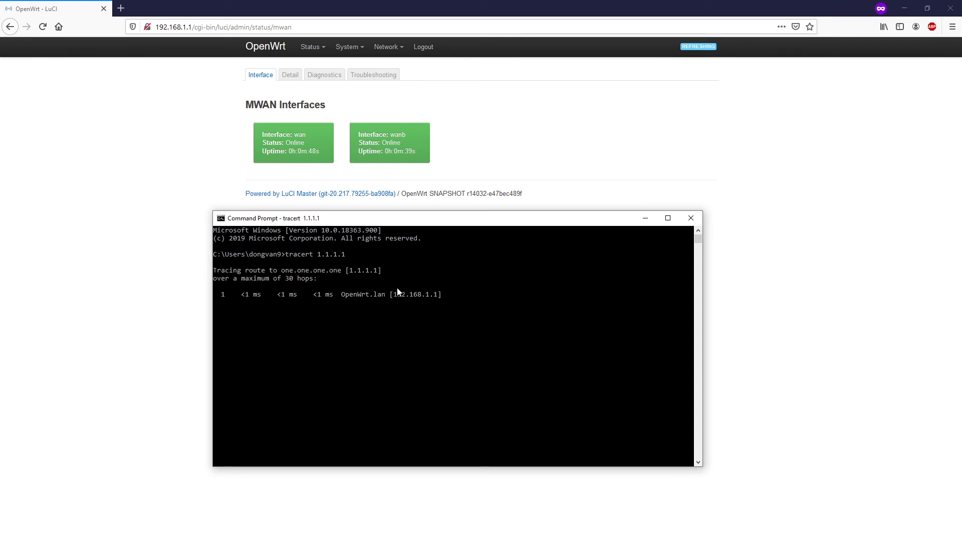
pyautogui.moveTo(437, 298); pyautogui.dragTo(394, 299)
pyautogui.click(427, 294)
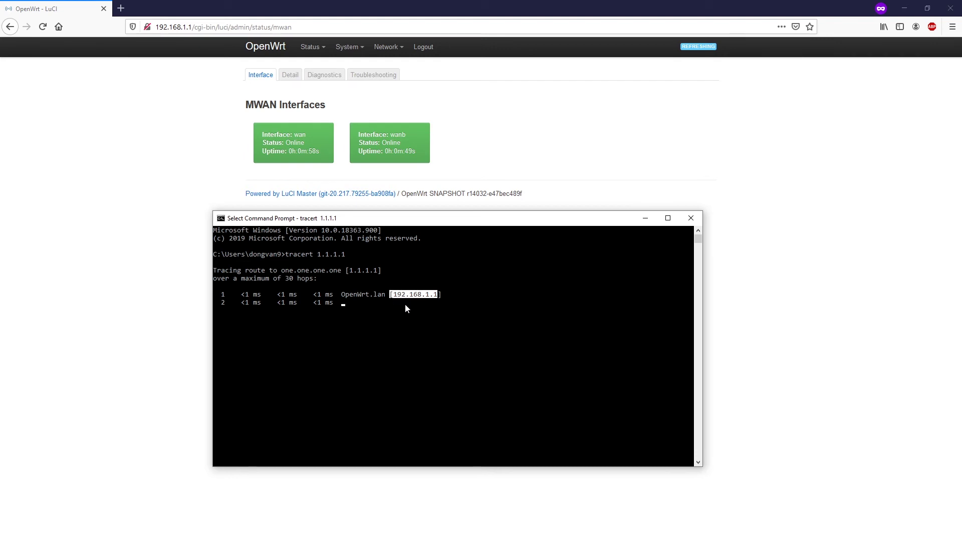
pyautogui.click(404, 303)
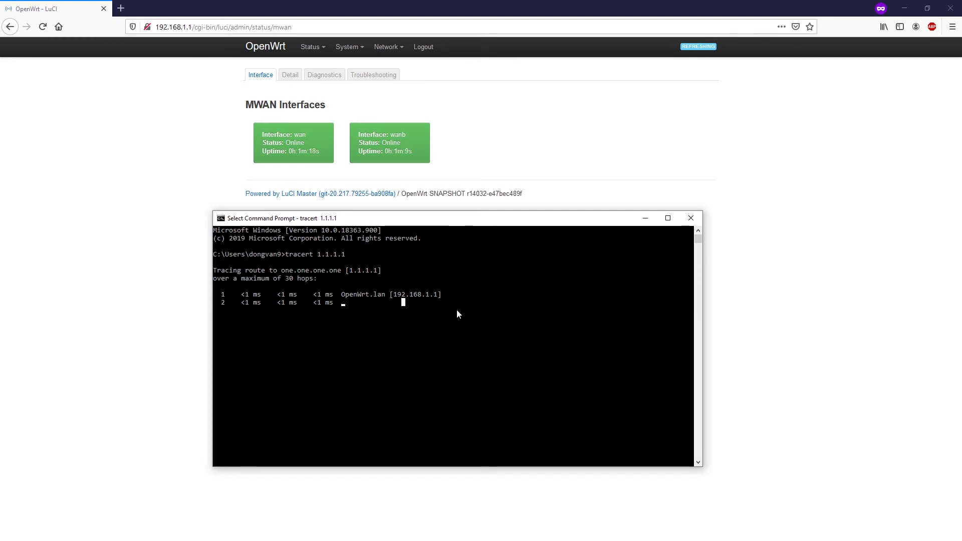
# - Stop the 1.1.1.1 trace after hop 3 via 10.0.1.1 and enter tracert 8.8.8.8
pyautogui.press('Escape')
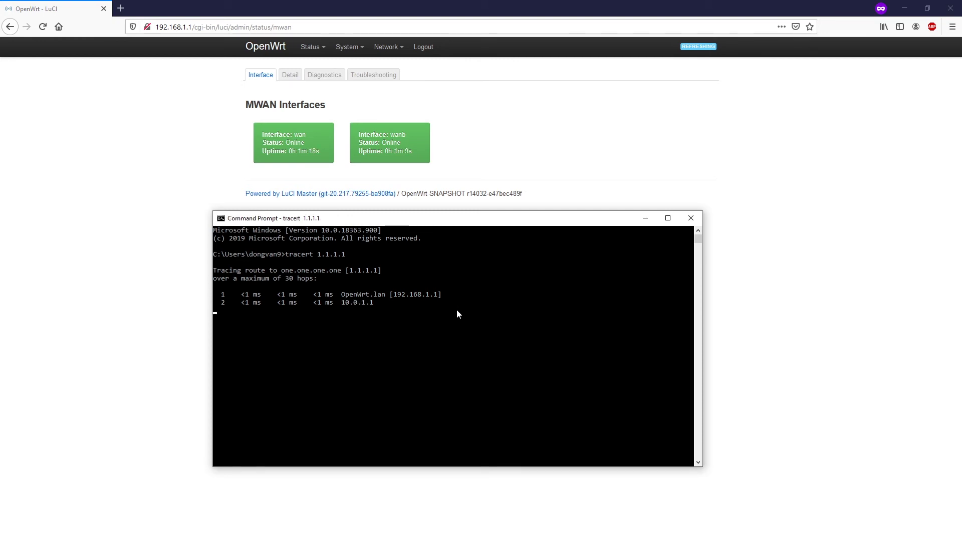
pyautogui.hotkey('ctrl', 'c')
pyautogui.press('Return')
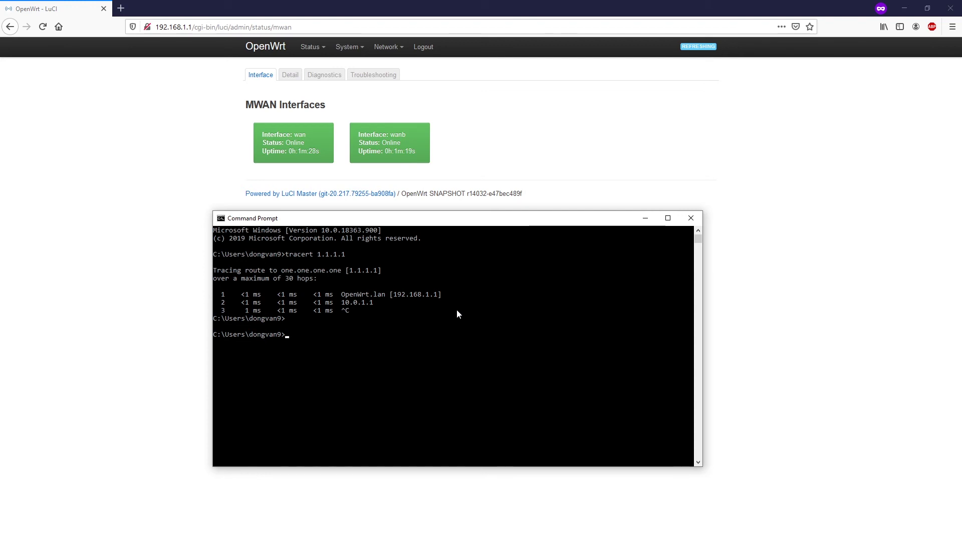
pyautogui.write('tracert 8.8.8.8')
# - Run the 8.8.8.8 trace via 10.0.1.1 and 192.168.0.1, stop it, and return to LuCI MWAN status
pyautogui.press('Return')
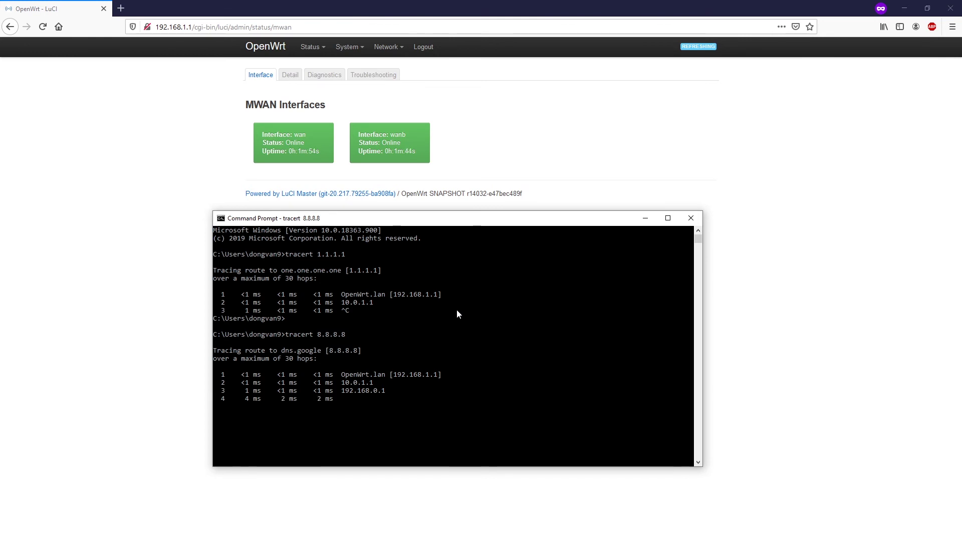
pyautogui.hotkey('ctrl', 'c')
pyautogui.click(163, 328)
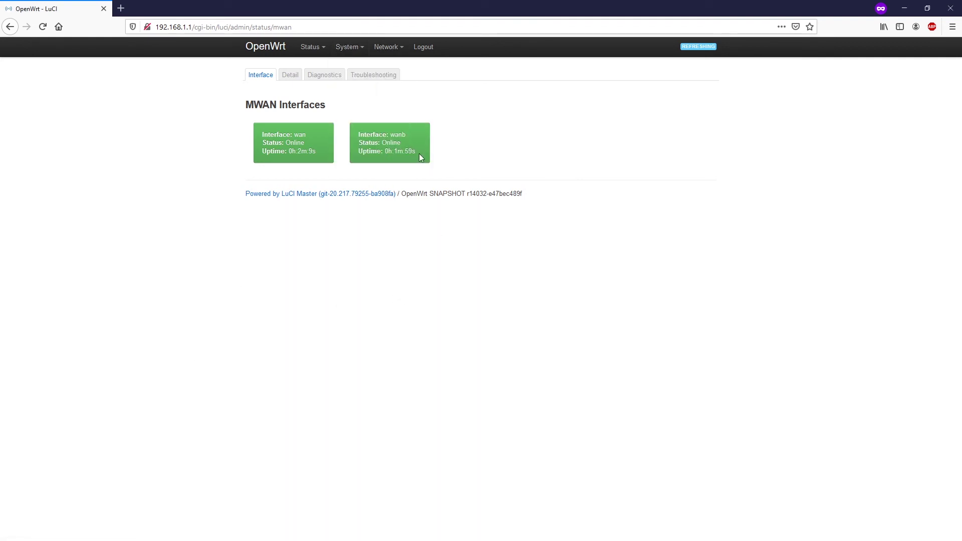
# - Check Network > Interfaces, then reopen Load Balancing status showing wan Offline and wanb Online
pyautogui.click(382, 146)
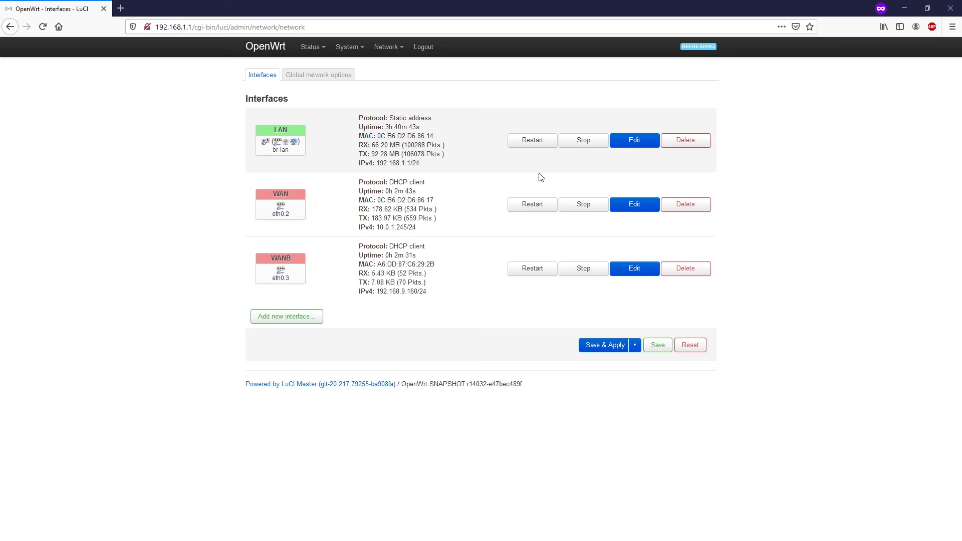
pyautogui.moveTo(310, 47)
pyautogui.click(315, 158)
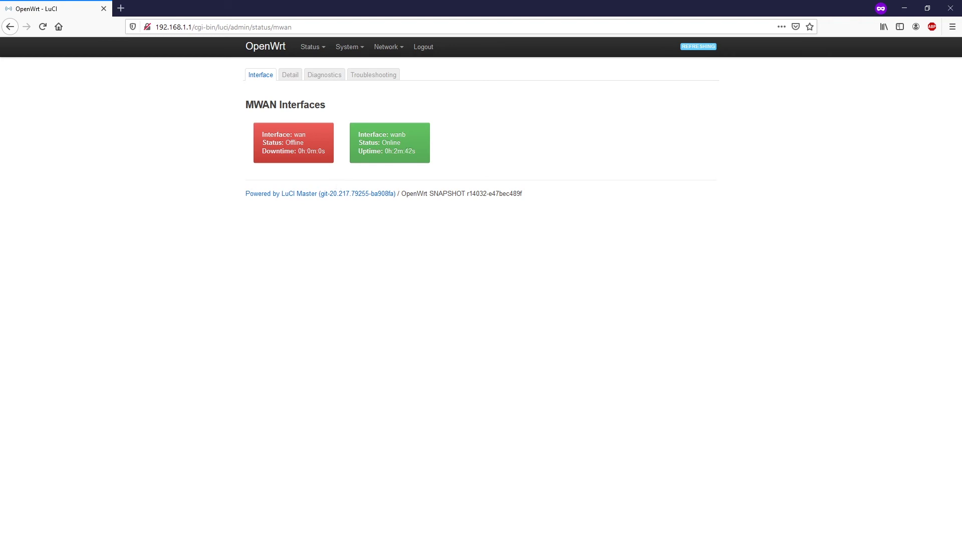
# - Rerun tracert 8.8.8.8, now via 192.168.9.1 and 192.168.43.1, then open a Firefox private tab
pyautogui.hotkey('alt', 'Tab')
pyautogui.press('Up')
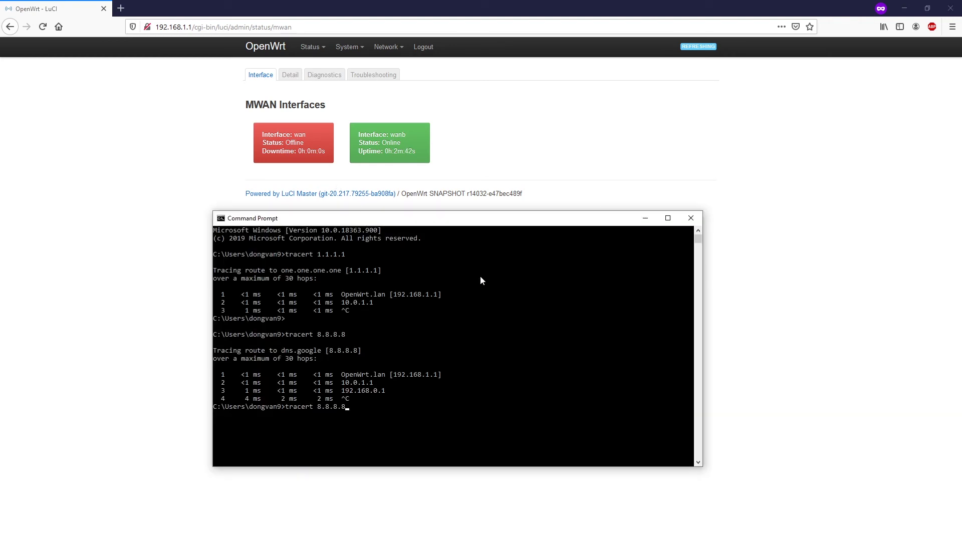
pyautogui.press('Return')
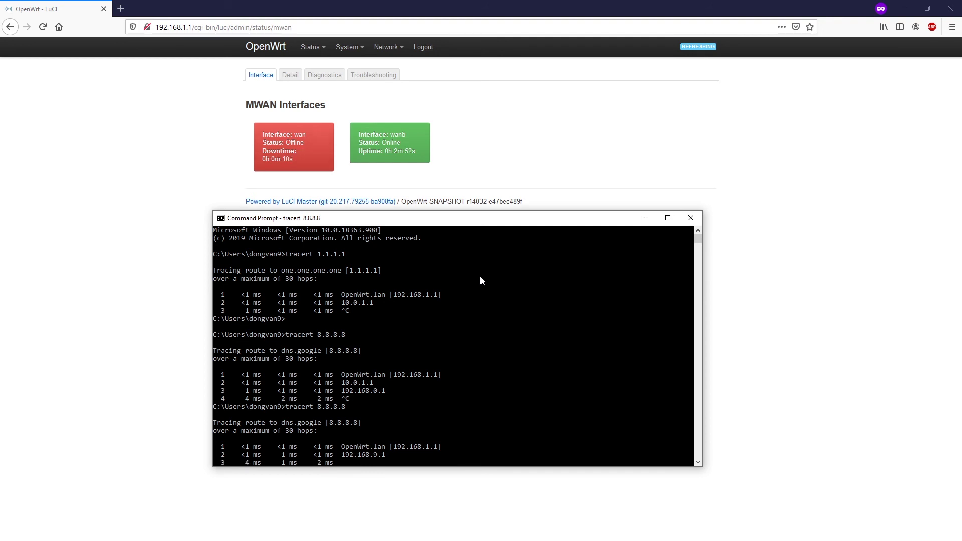
pyautogui.scroll(-1, 546, 313)
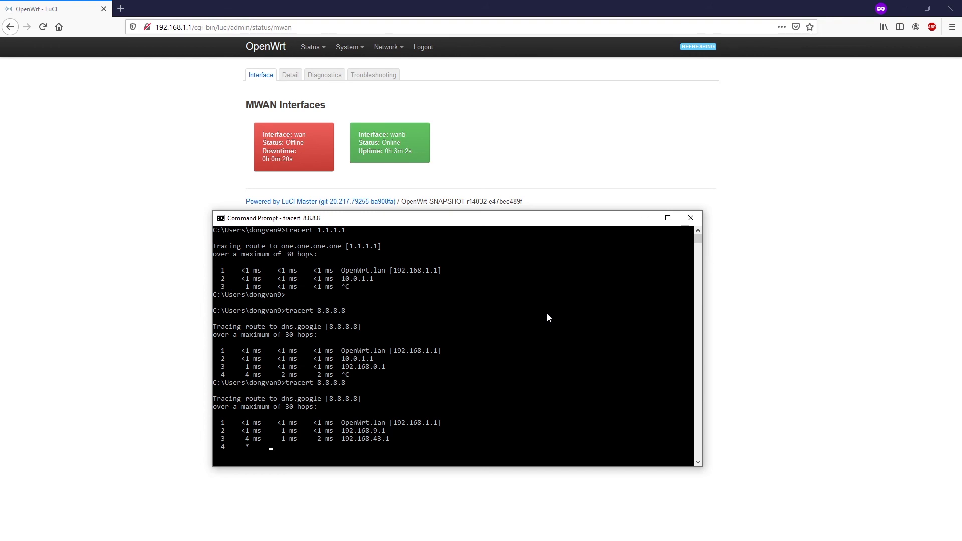
pyautogui.click(120, 8)
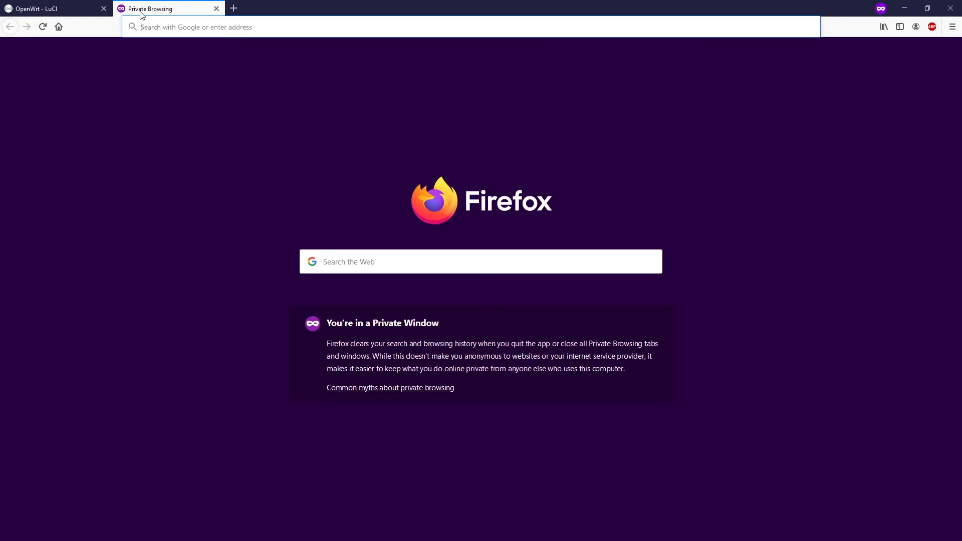
# - Run a speedtest.net test over the backup link (23 ms ping, 16.18 Mbps download) and view the LuCI tab
pyautogui.write('speedtest')
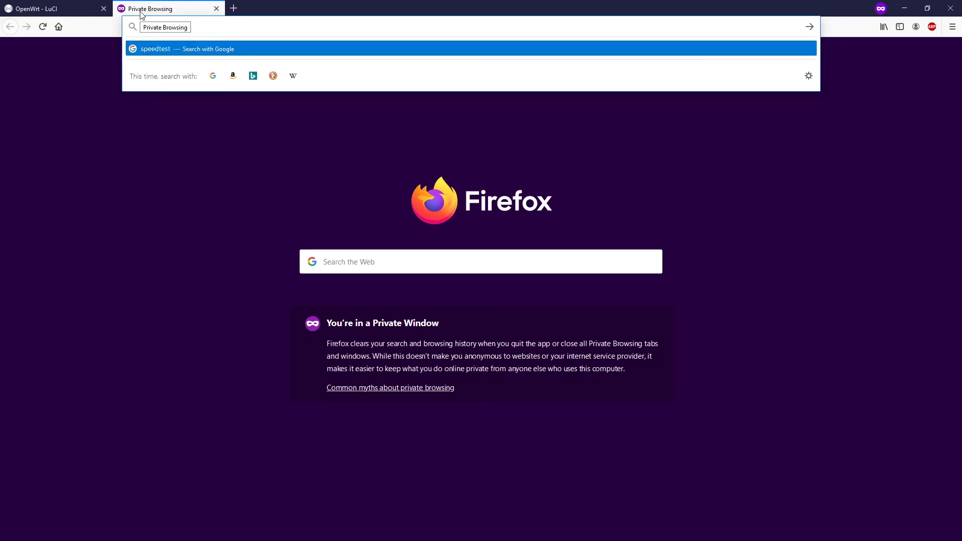
pyautogui.write('.net')
pyautogui.press('Return')
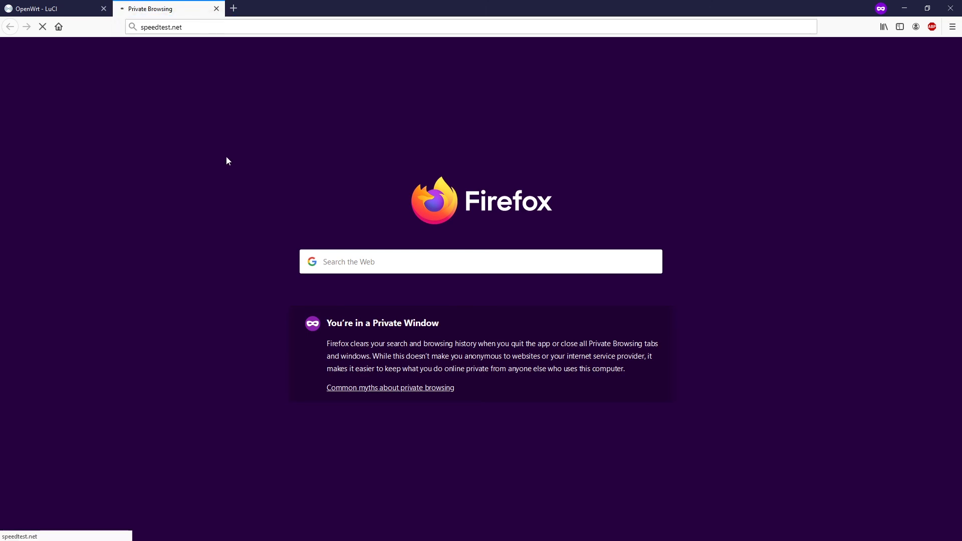
pyautogui.hotkey('alt', 'Tab')
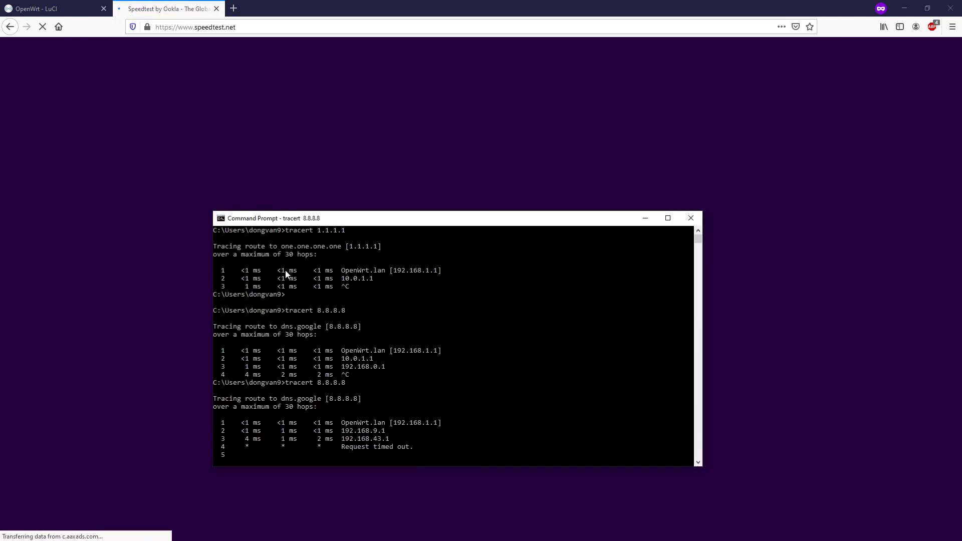
pyautogui.click(144, 331)
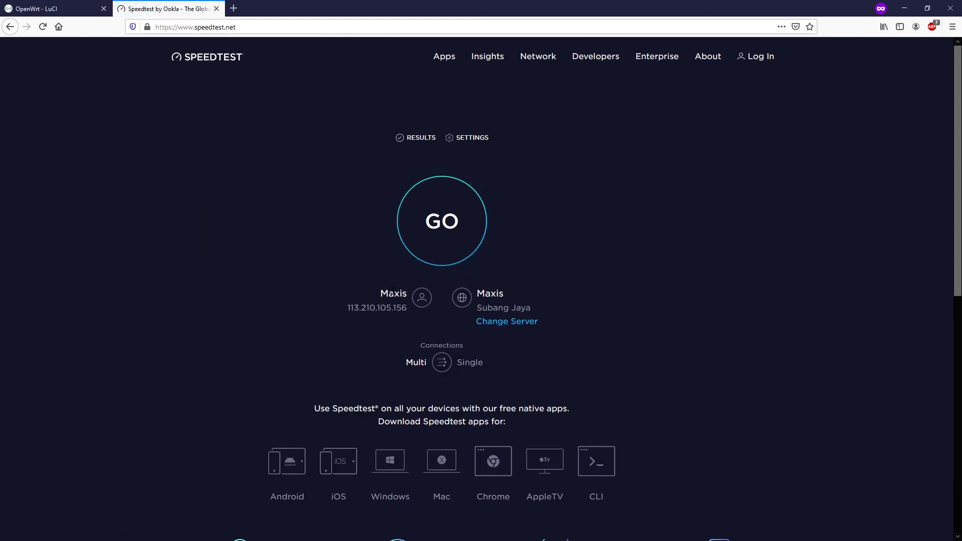
pyautogui.click(436, 242)
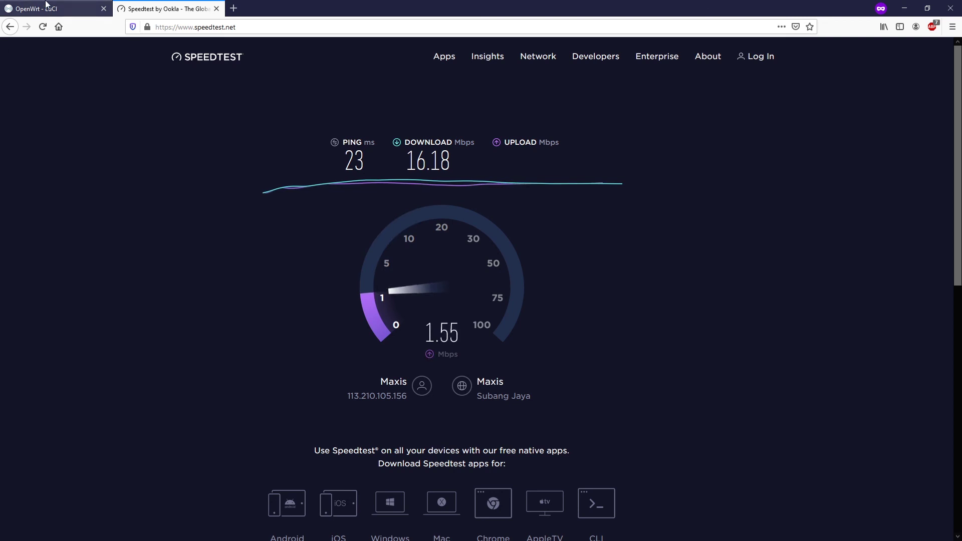
pyautogui.click(47, 6)
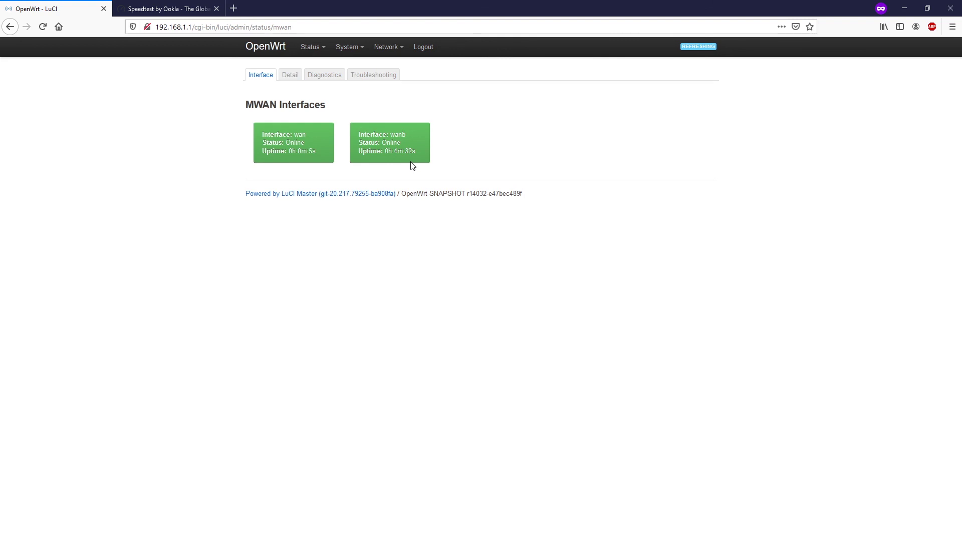
# - Strip the /result/ part from the Speedtest address to load its home page
pyautogui.click(223, 10)
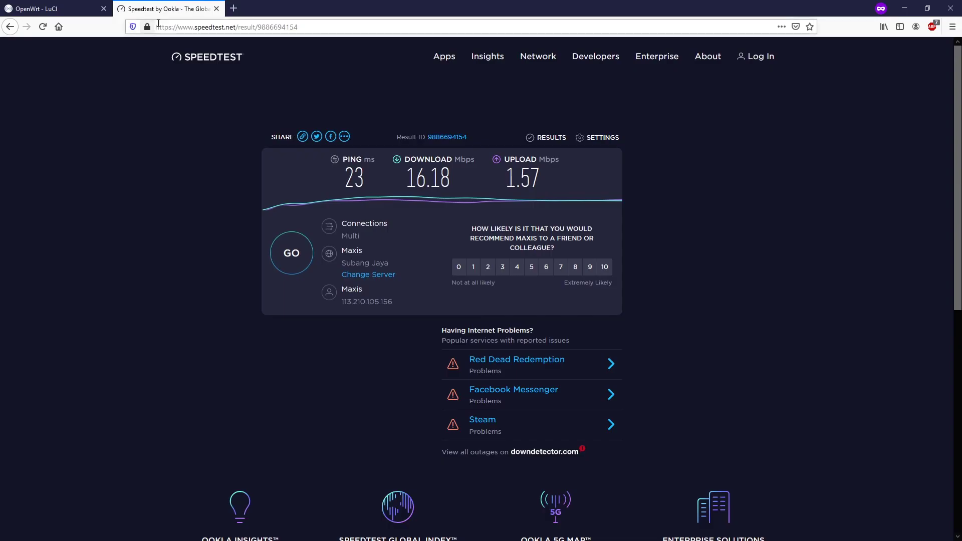
pyautogui.moveTo(237, 26); pyautogui.dragTo(467, 33)
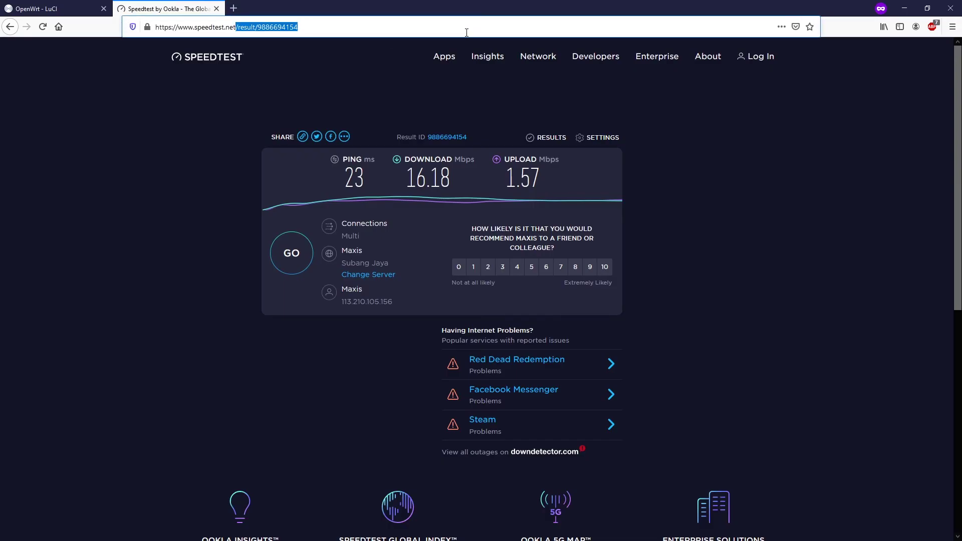
pyautogui.press('BackSpace')
pyautogui.press('Return')
pyautogui.moveTo(482, 73)
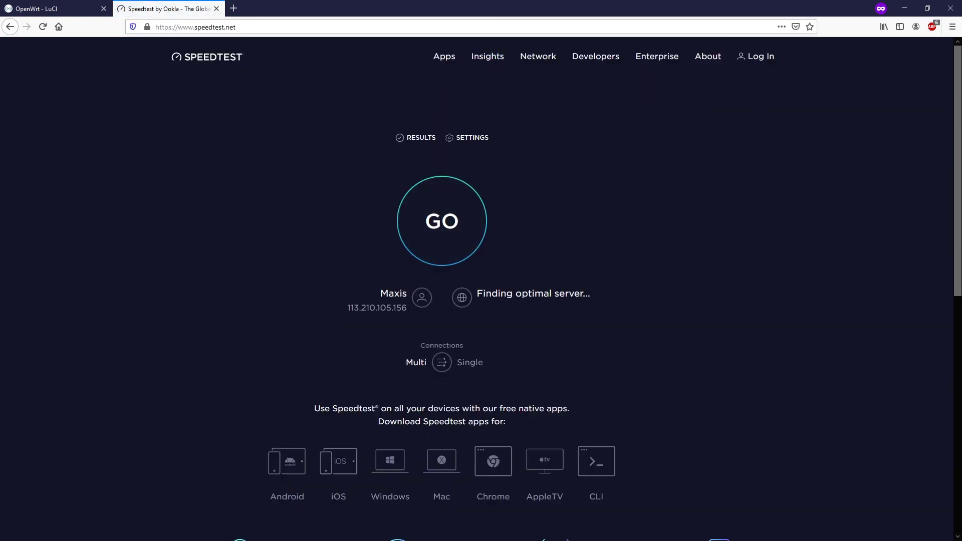
# - Trace 8.8.8.8 again to confirm traffic is back through 10.0.1.1, then return to Speedtest
pyautogui.hotkey('alt', 'Tab')
pyautogui.write('tra')
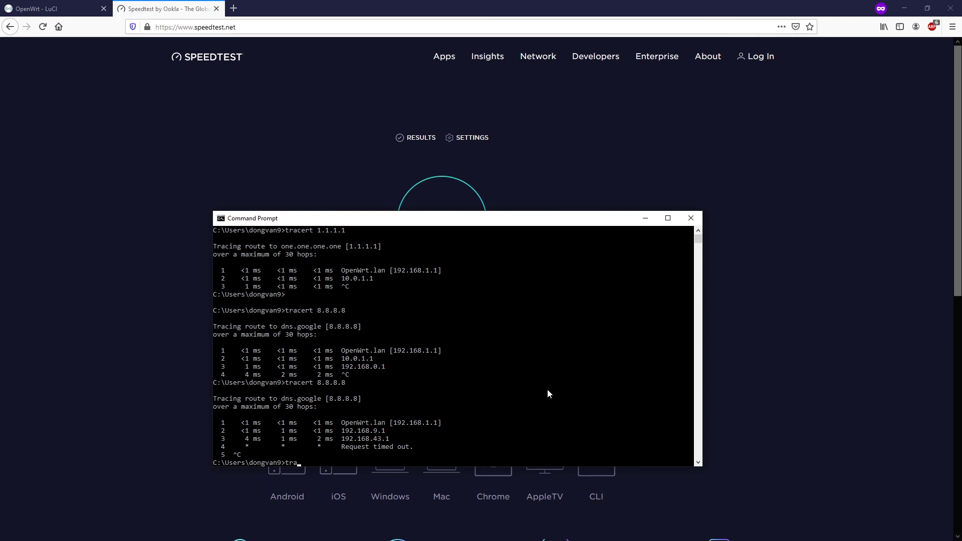
pyautogui.write('cert 8.8.8.8')
pyautogui.press('Return')
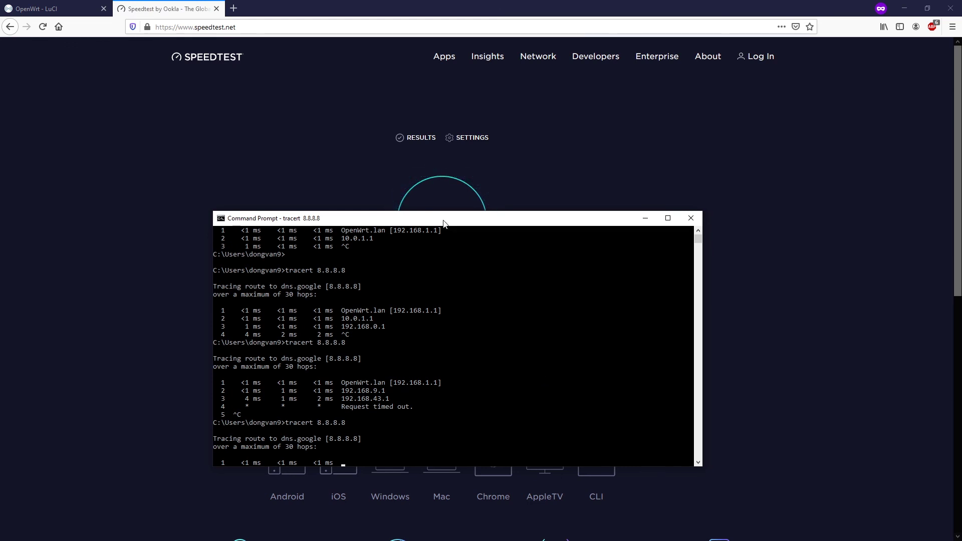
pyautogui.moveTo(443, 223); pyautogui.dragTo(441, 183)
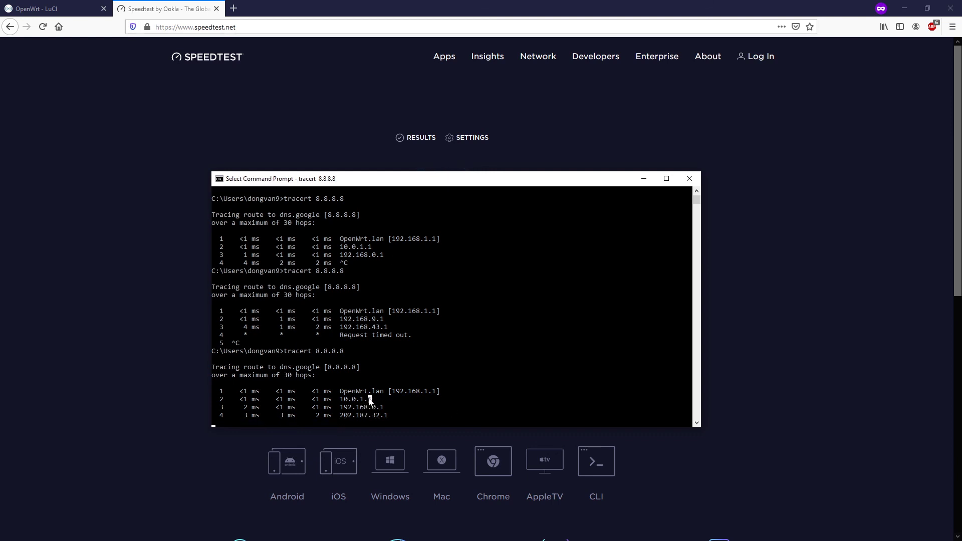
pyautogui.moveTo(378, 400); pyautogui.dragTo(370, 400)
pyautogui.click(389, 399)
pyautogui.press('Escape')
pyautogui.click(113, 210)
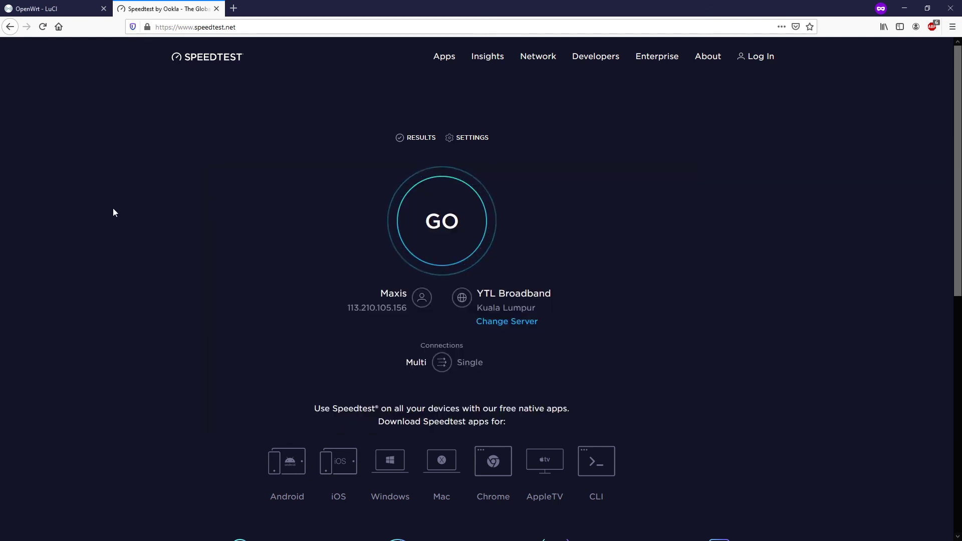
# - Reload Speedtest, start a new test on the primary link, and check MWAN shows wan back Online
pyautogui.press('F5')
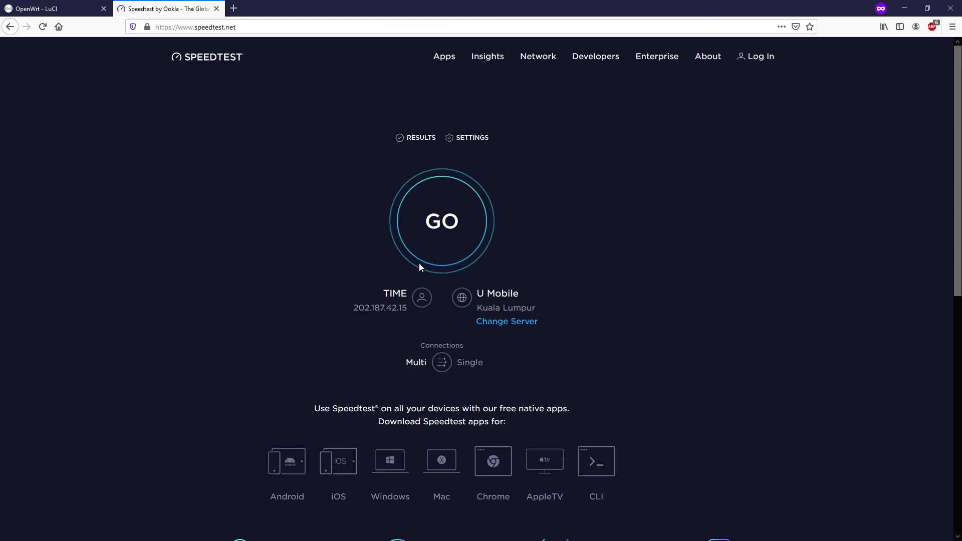
pyautogui.click(441, 240)
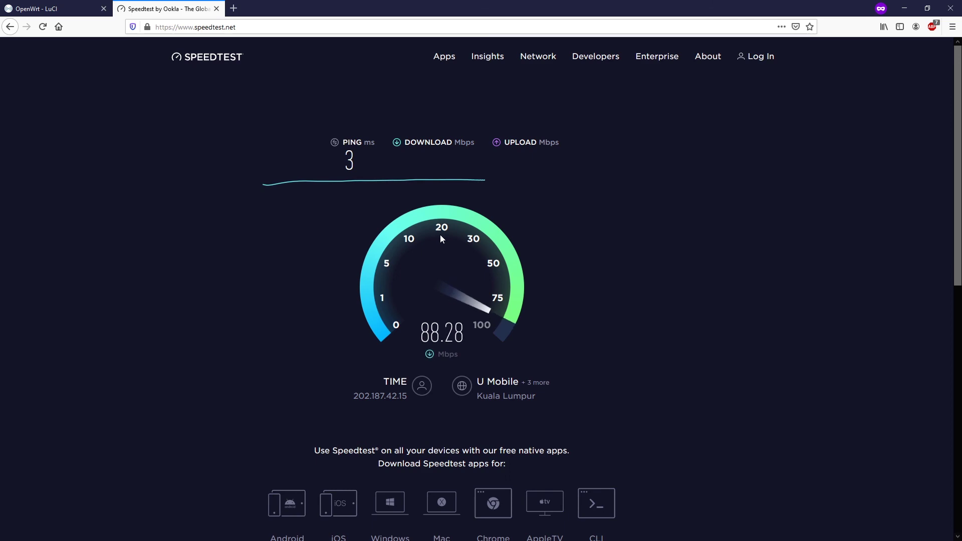
pyautogui.click(70, 7)
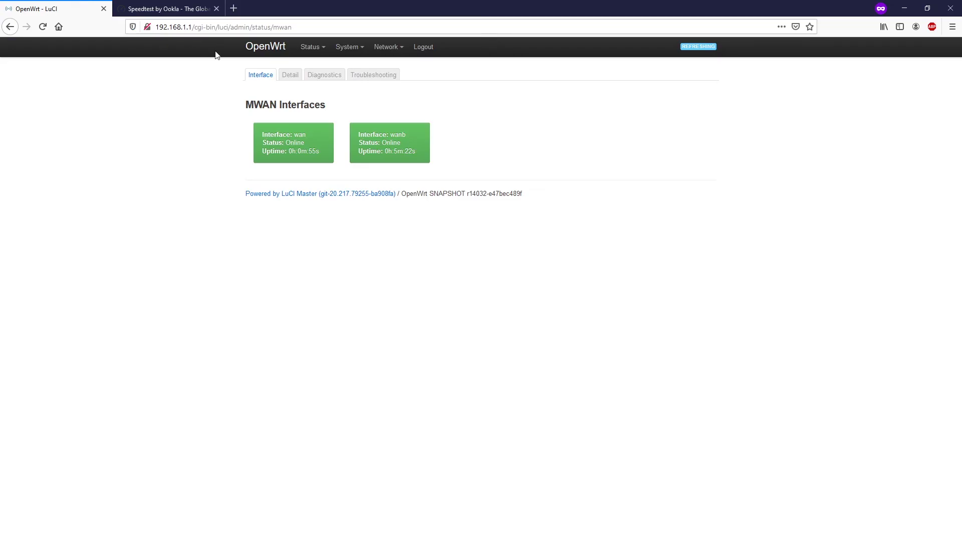